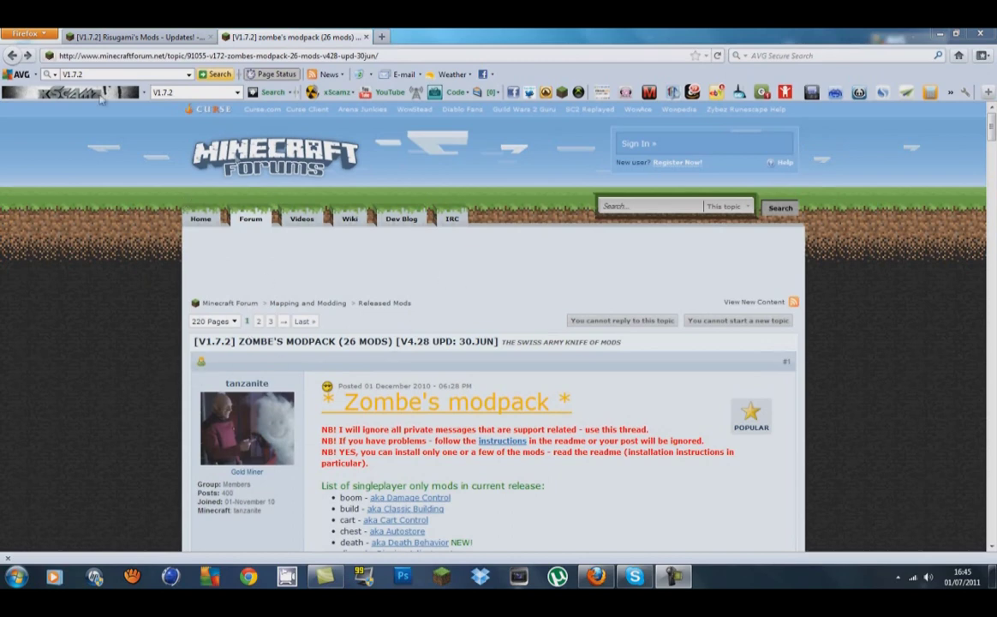
scroll(991, 127, "down", 5)
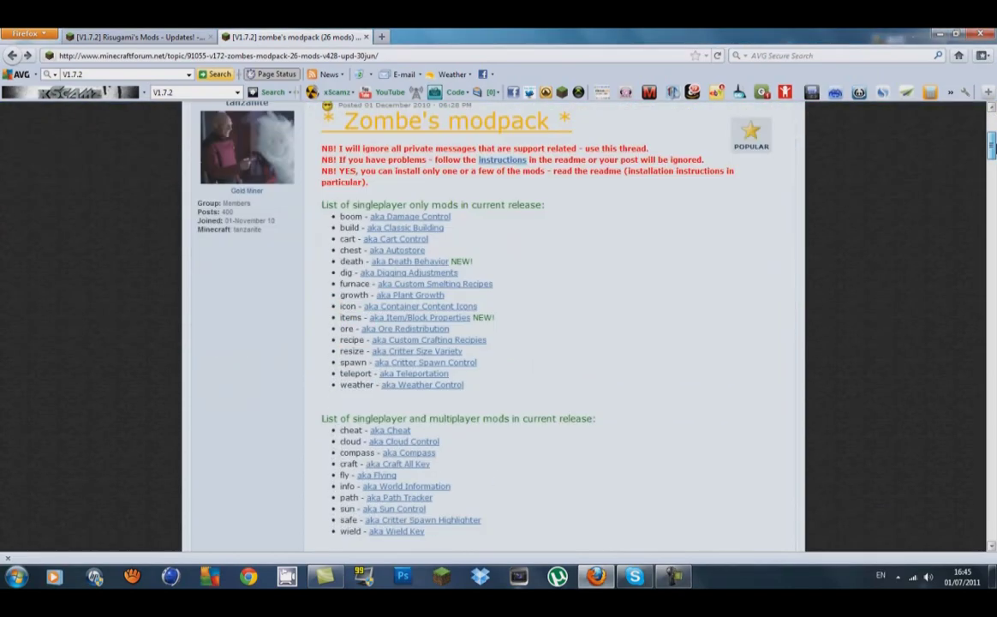
scroll(651, 240, "up", 5)
scroll(651, 240, "down", 4)
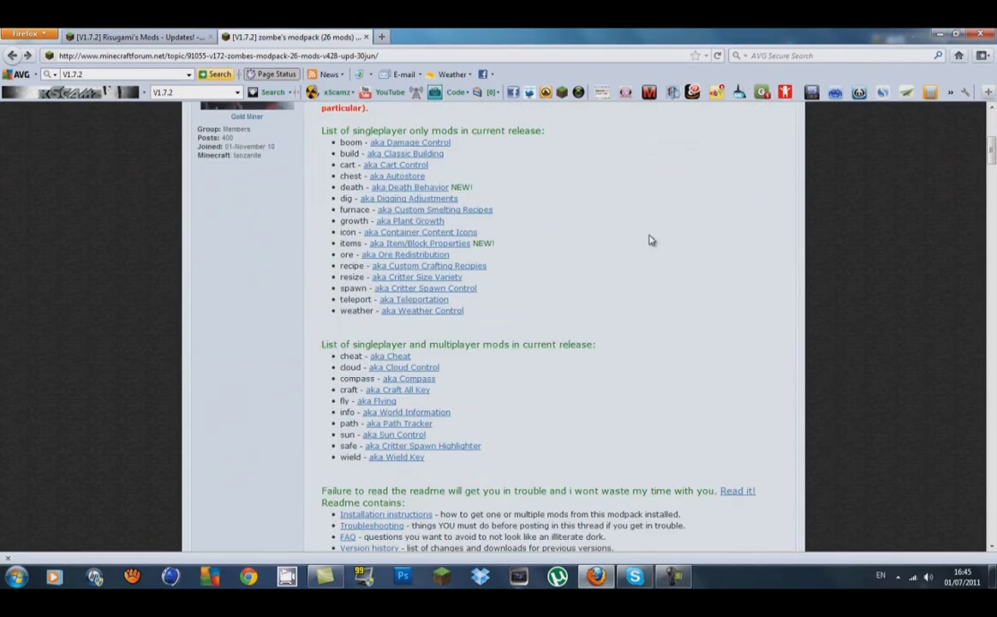
scroll(651, 239, "up", 5)
scroll(628, 390, "down", 5)
scroll(628, 389, "up", 3)
scroll(829, 223, "down", 3)
scroll(829, 223, "up", 5)
scroll(830, 223, "down", 3)
scroll(829, 222, "down", 3)
scroll(815, 223, "up", 5)
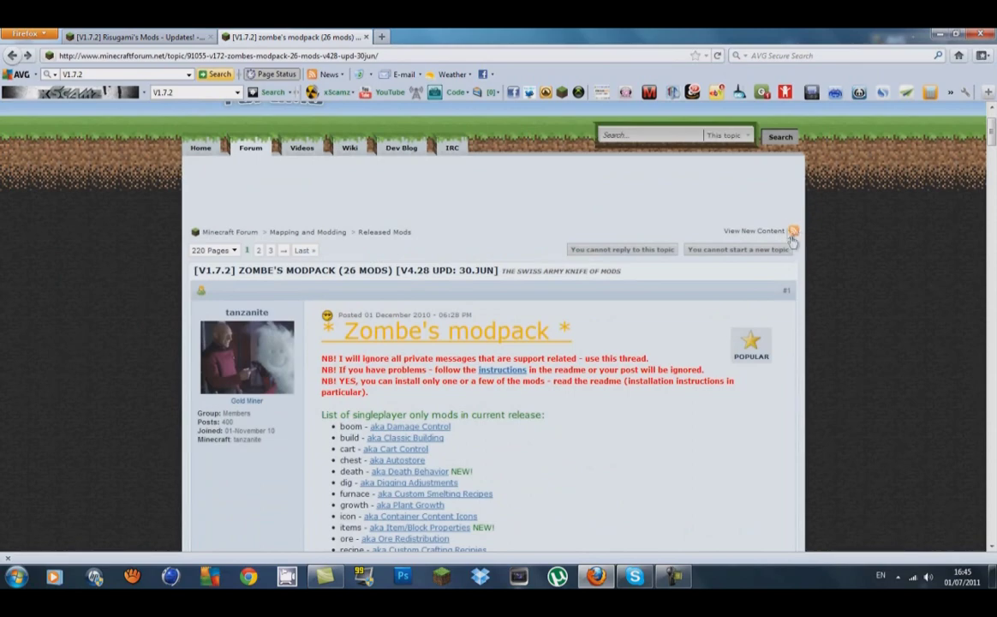
scroll(735, 239, "down", 6)
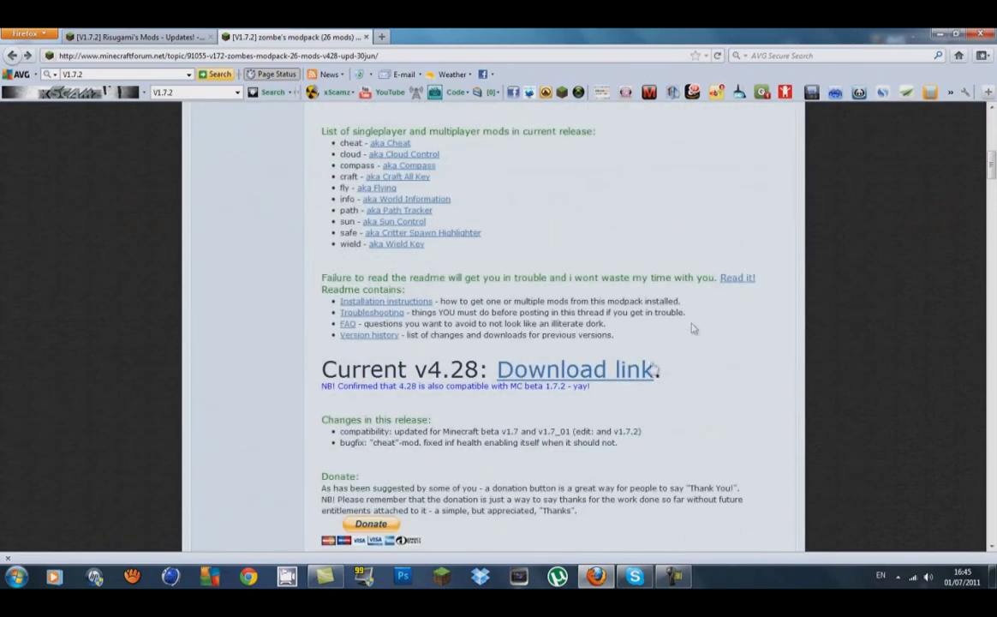
scroll(693, 328, "up", 5)
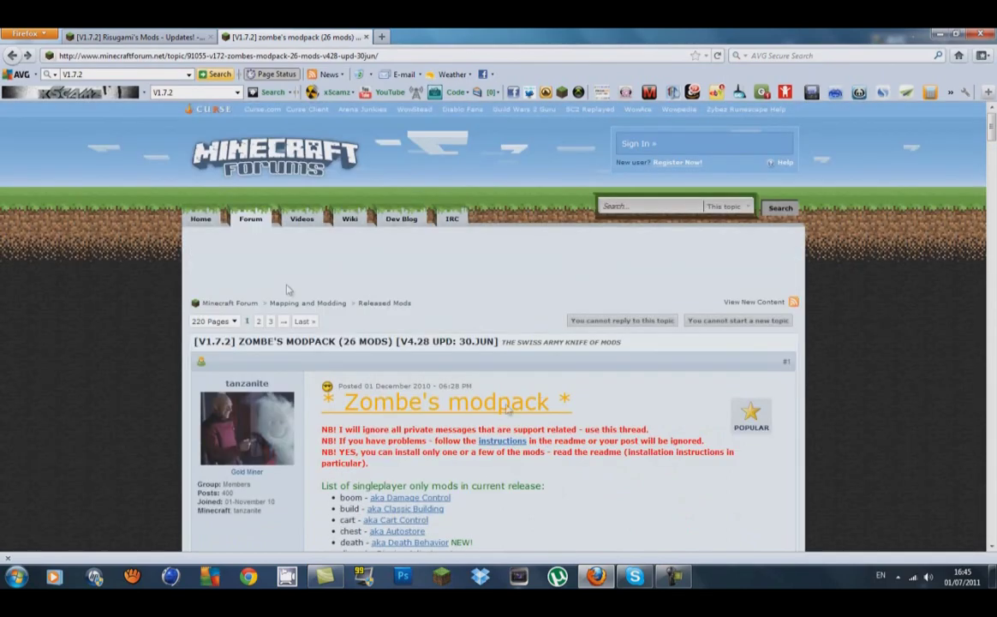
scroll(729, 363, "down", 3)
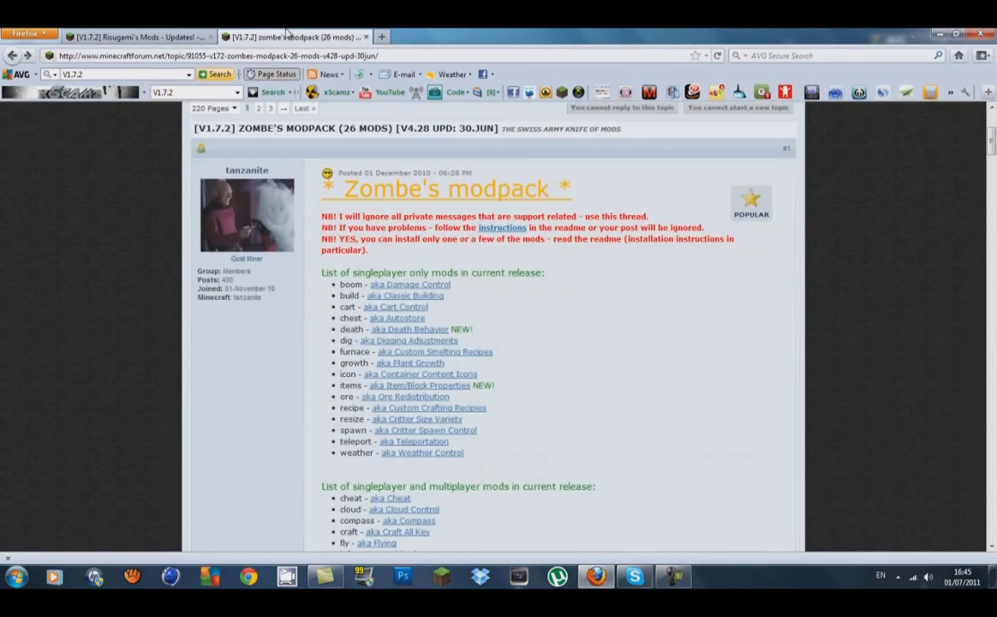
left_click(146, 34)
left_click(320, 34)
scroll(428, 205, "down", 10)
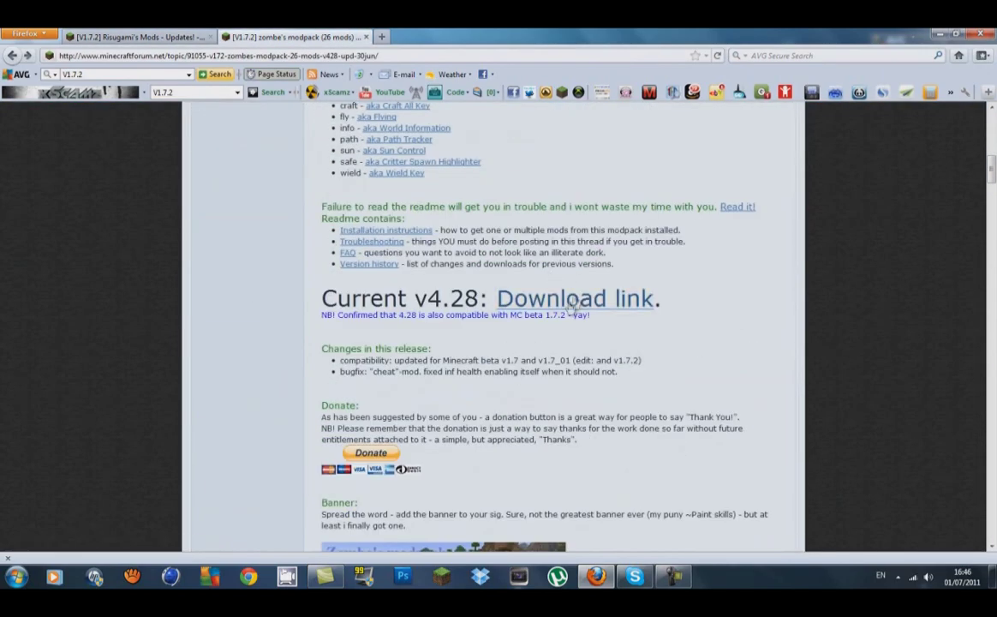
scroll(910, 190, "down", 3)
scroll(900, 184, "up", 5)
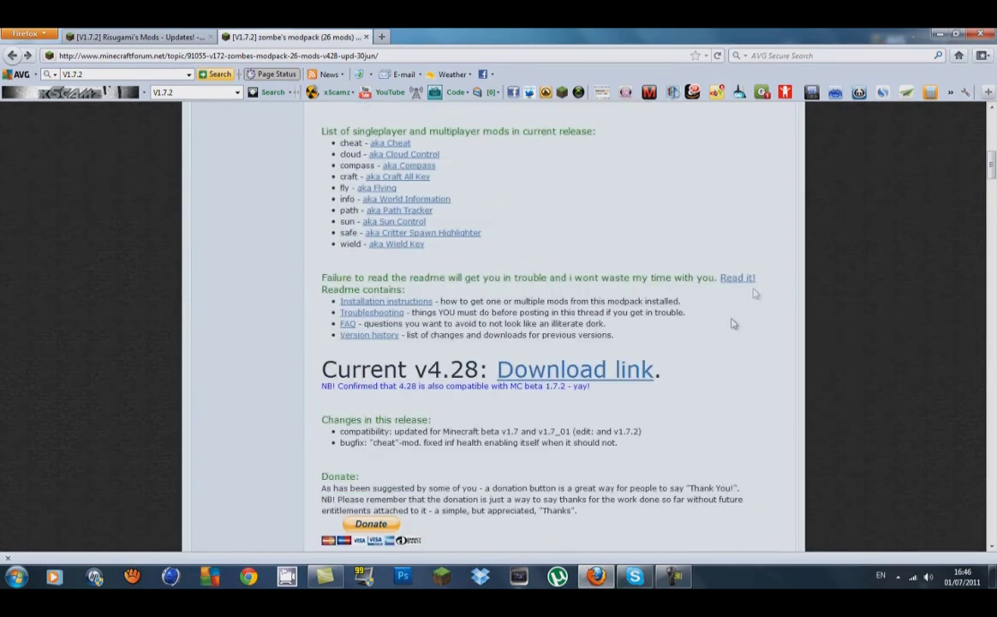
scroll(487, 360, "up", 8)
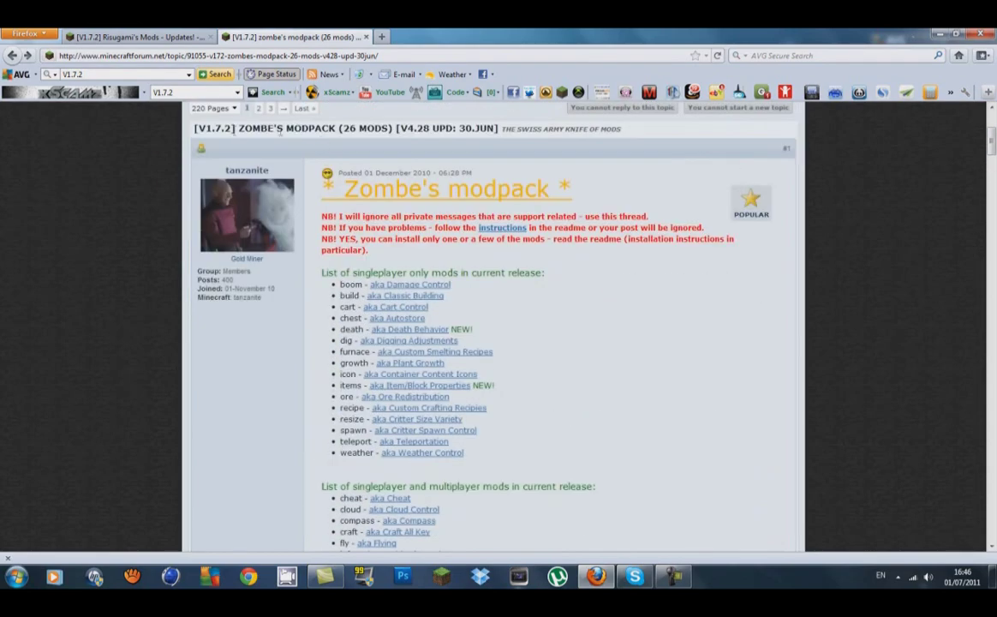
scroll(635, 245, "down", 7)
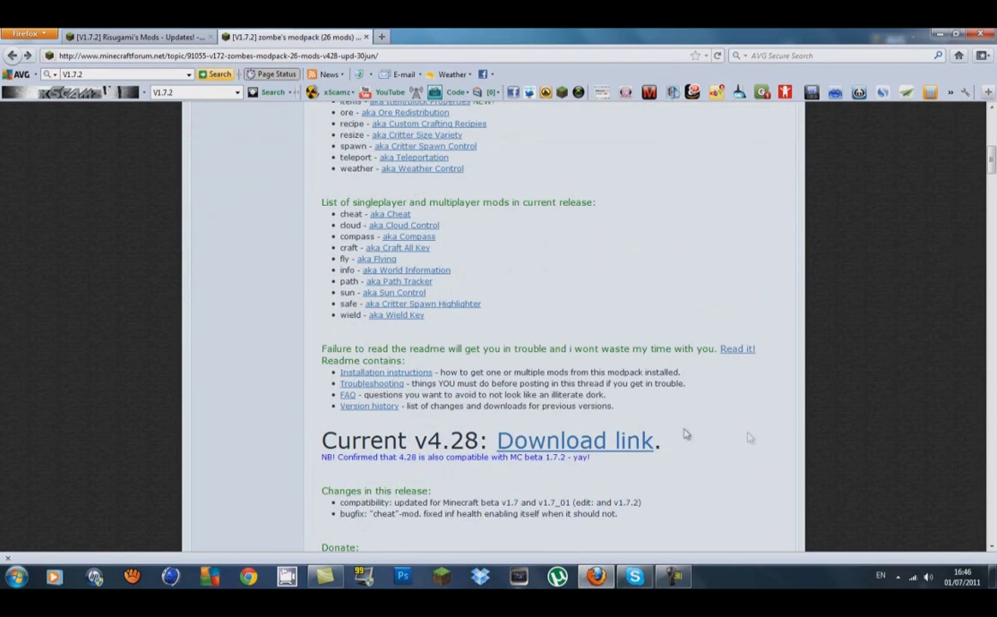
Step: Save zombe's_modpack-v4.28_MC.beta.1.7_01.zip and drag it from Downloads onto the desktop beside ModLoader.zip
left_click(549, 451)
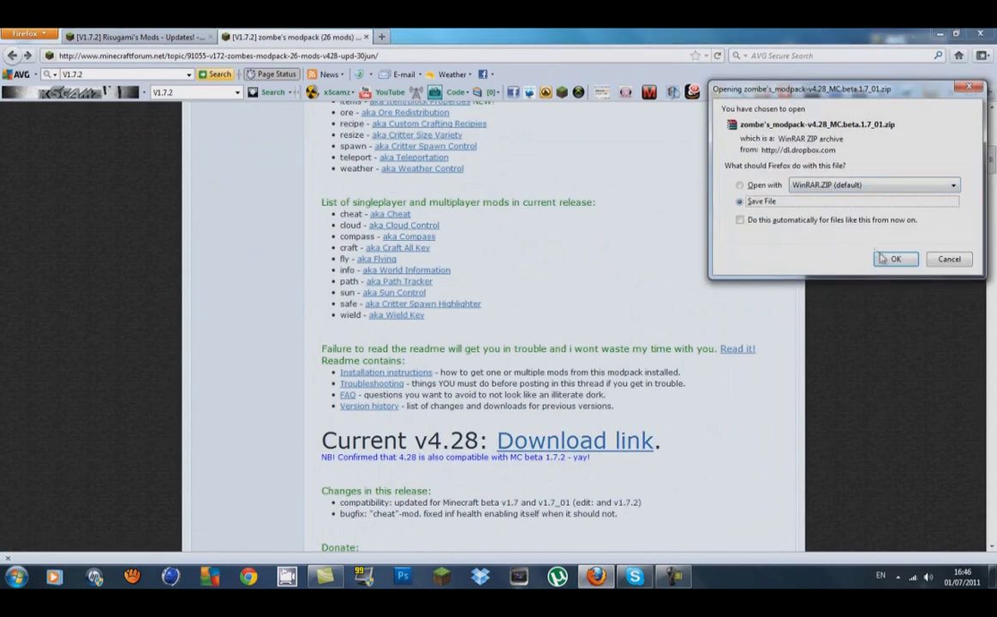
left_click(893, 261)
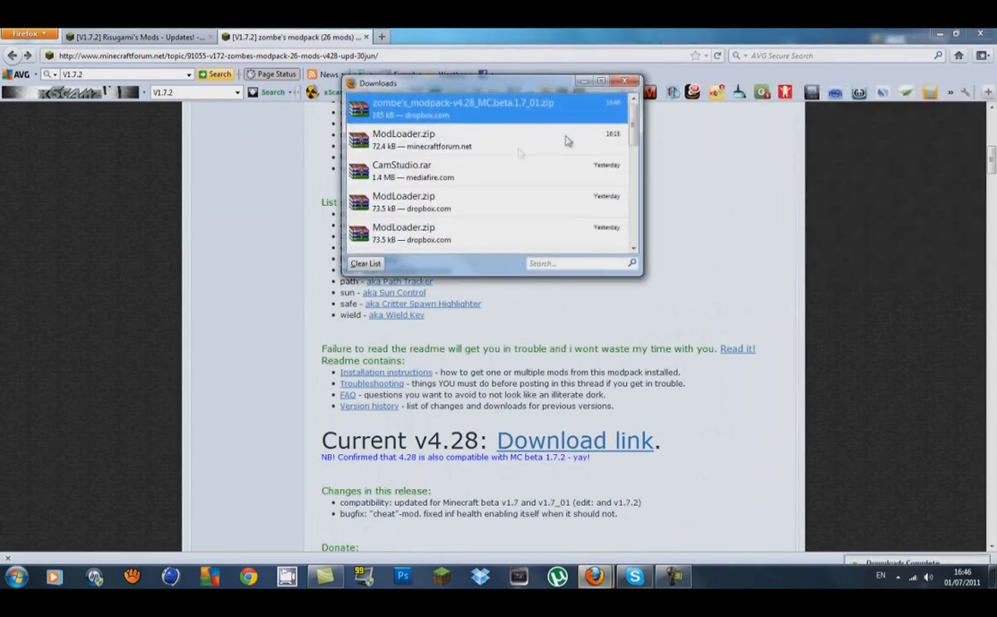
left_click(940, 34)
mouse_move(463, 107)
left_mouse_down()
mouse_move(196, 255)
mouse_move(214, 181)
left_mouse_up()
mouse_move(468, 169)
left_mouse_down()
mouse_move(497, 248)
mouse_move(334, 252)
mouse_move(411, 270)
mouse_move(420, 248)
mouse_move(449, 255)
left_mouse_up()
left_click(487, 263)
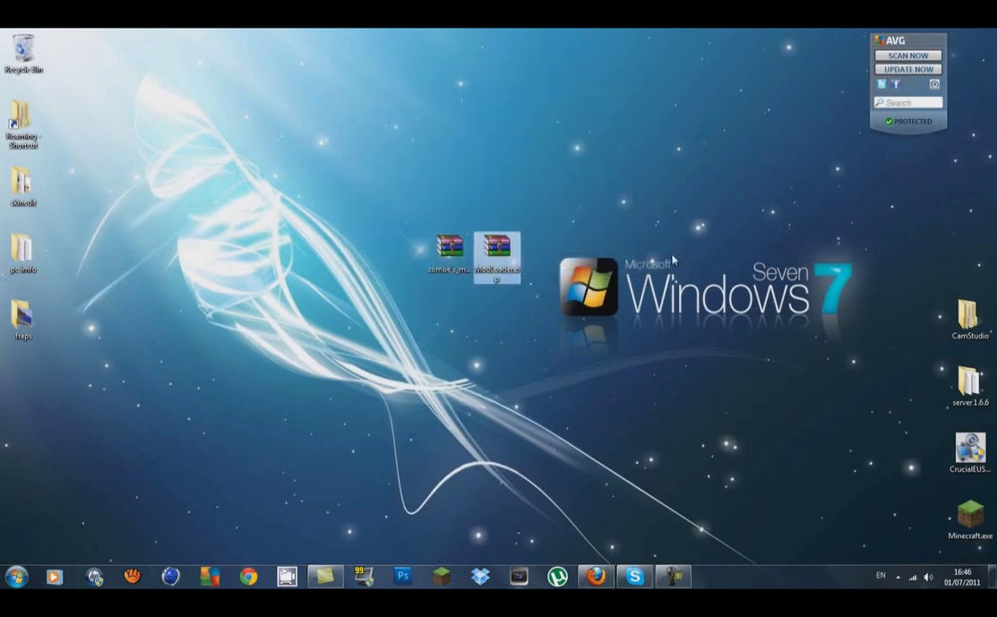
left_click(596, 575)
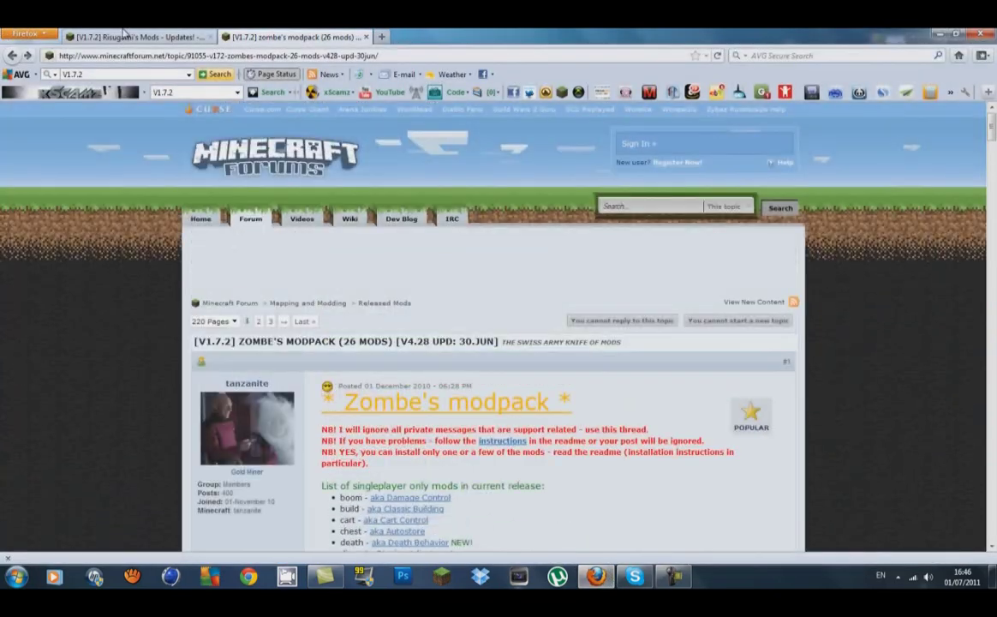
Step: Look over the ModLoader entry in the Risugami's Mods thread, then minimize Firefox
left_click(124, 34)
scroll(300, 240, "down", 10)
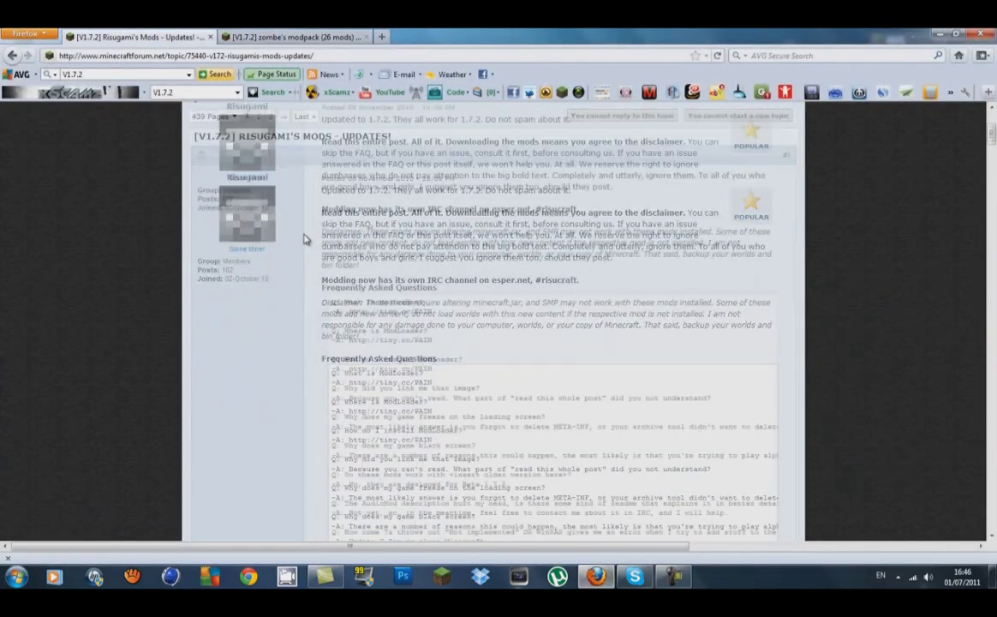
scroll(298, 241, "down", 10)
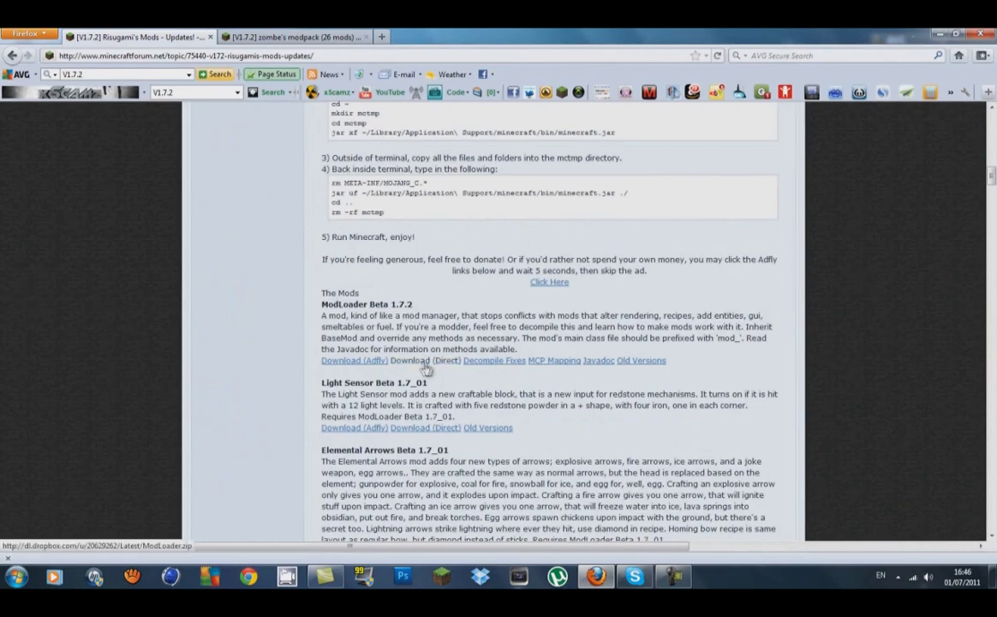
scroll(642, 305, "up", 20)
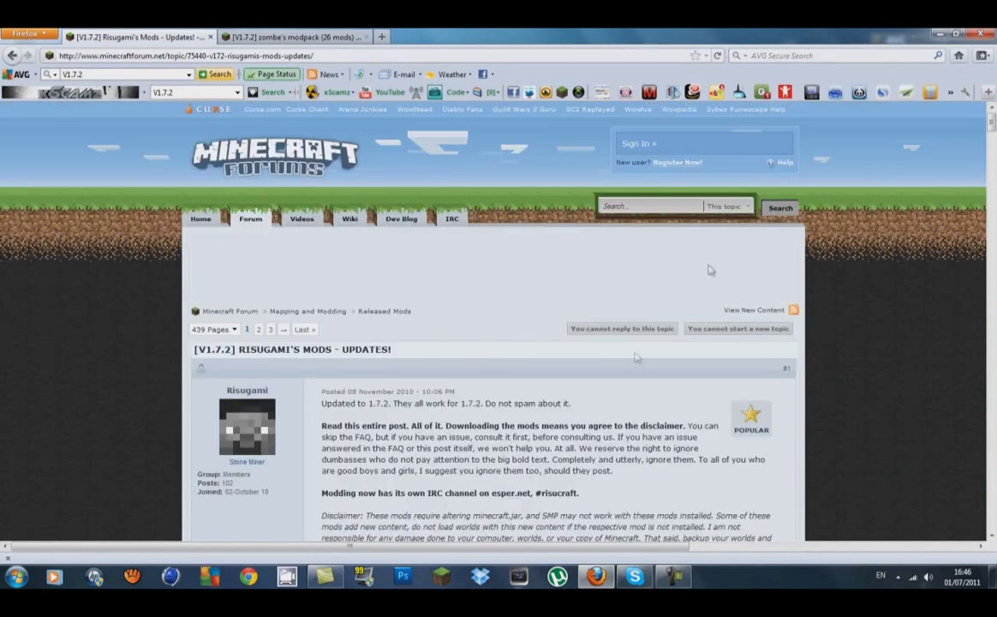
left_click(940, 33)
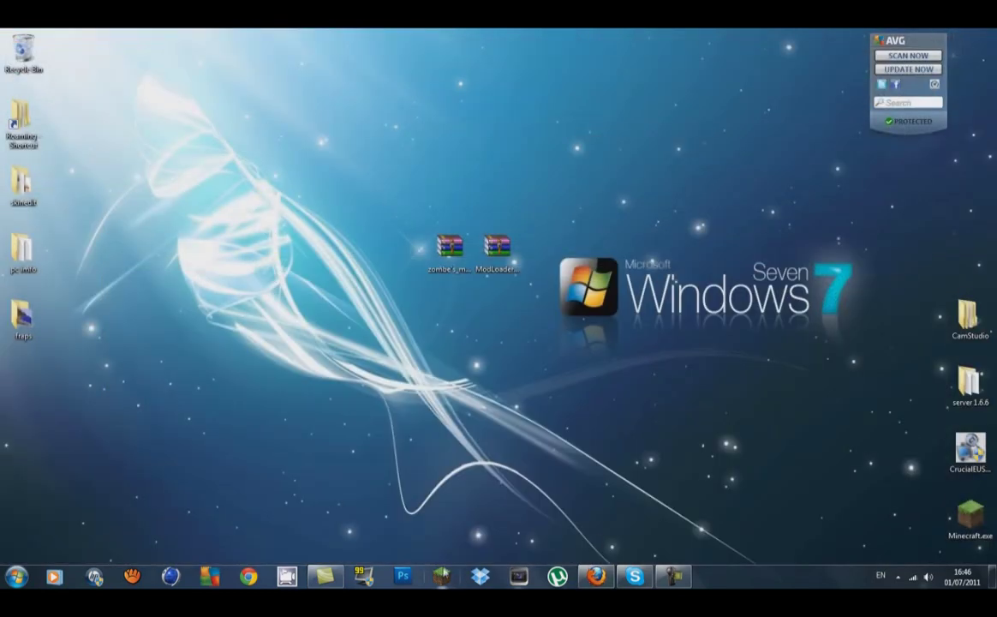
Step: Start the Minecraft launcher from the Start menu, allowing Minecraft.exe past the security warning
key("super")
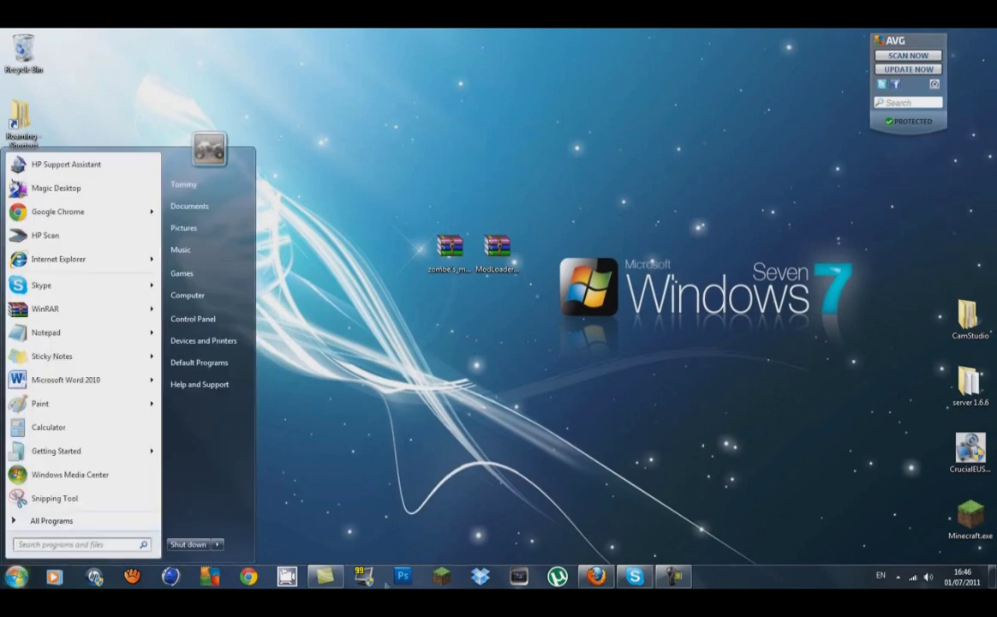
left_click(435, 579)
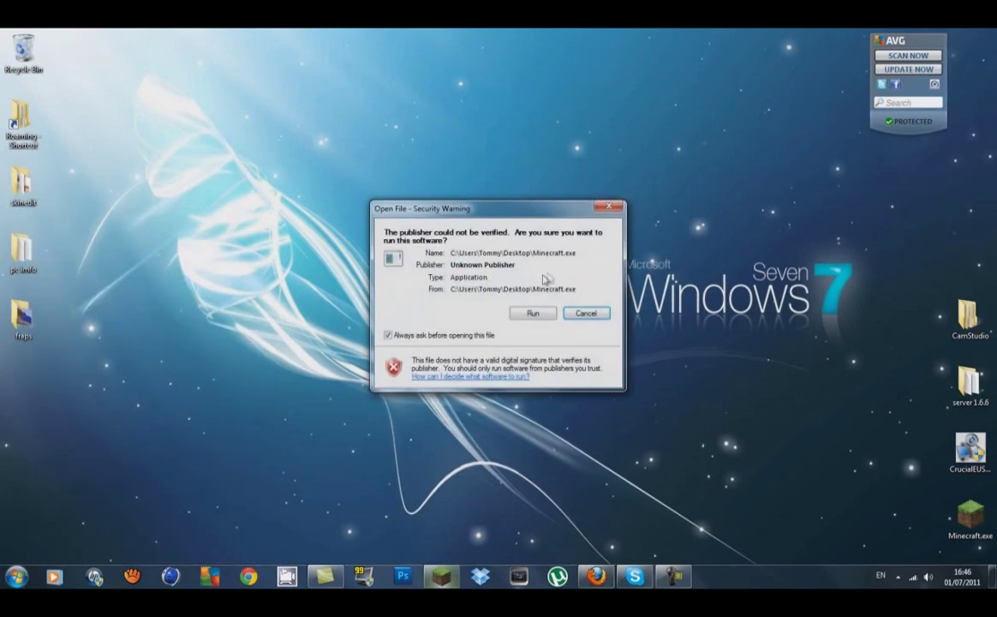
left_click(534, 316)
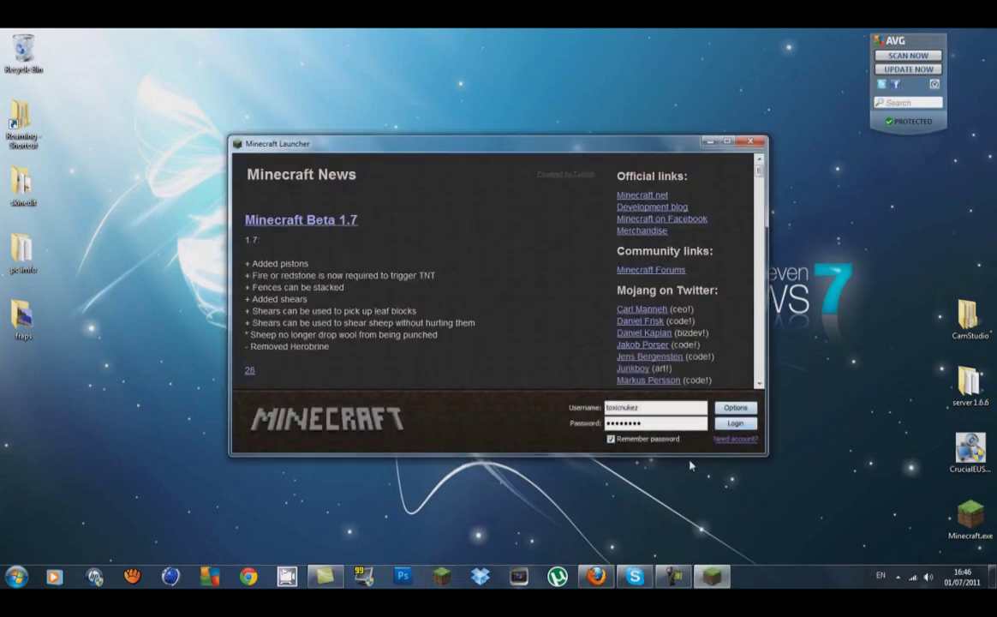
Step: Log in so Beta 1.7.2 reaches its title menu, then close the game window
left_click(718, 410)
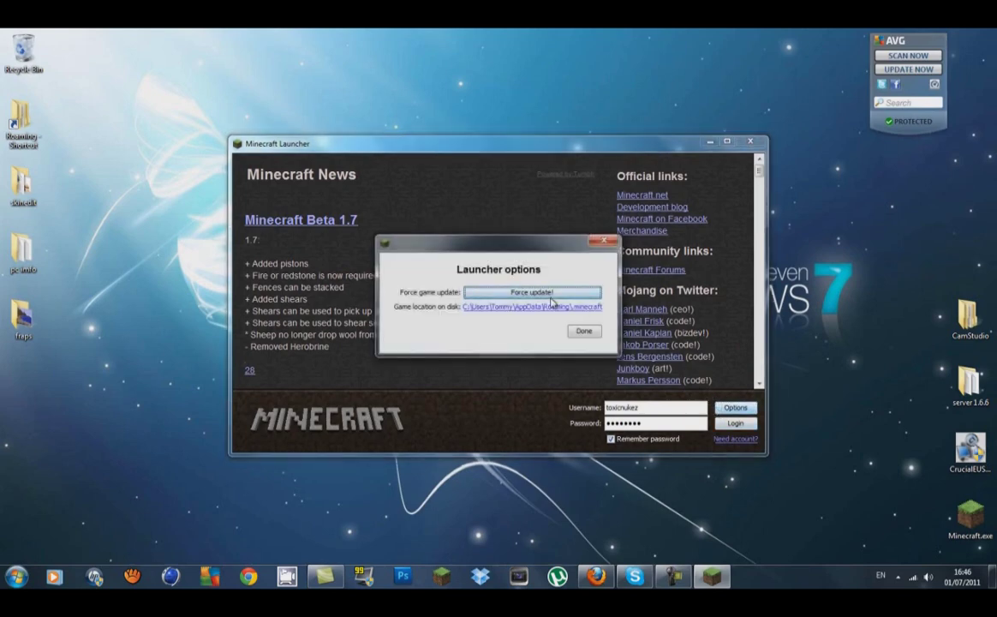
left_click(574, 334)
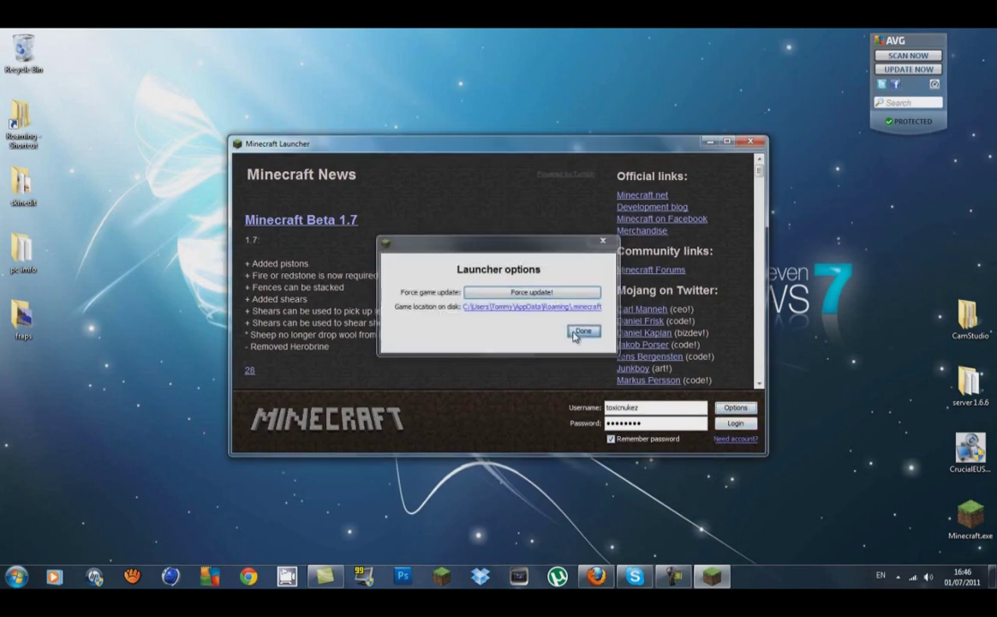
left_click(736, 425)
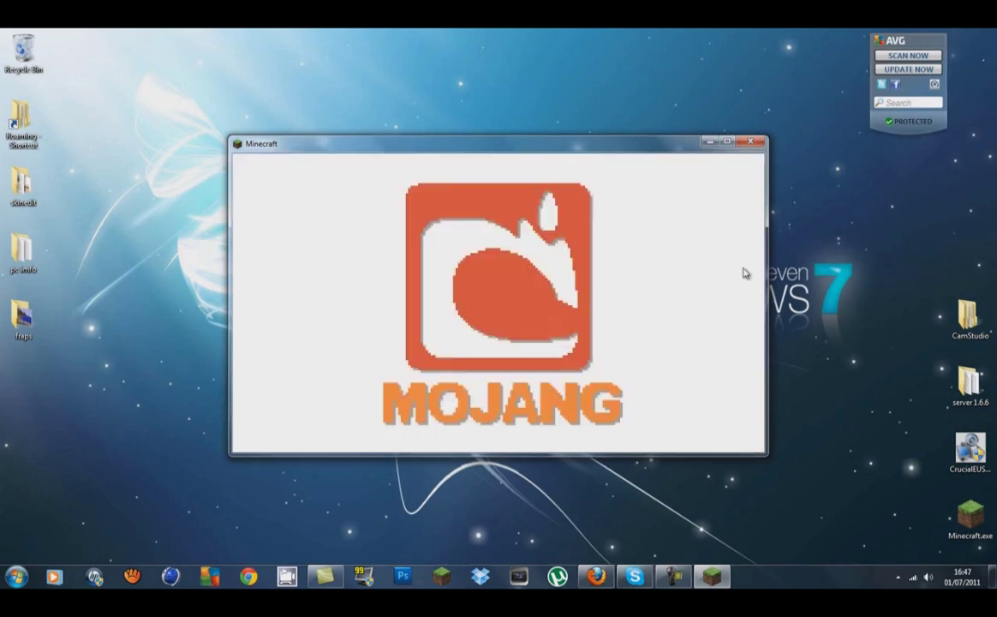
left_click(709, 142)
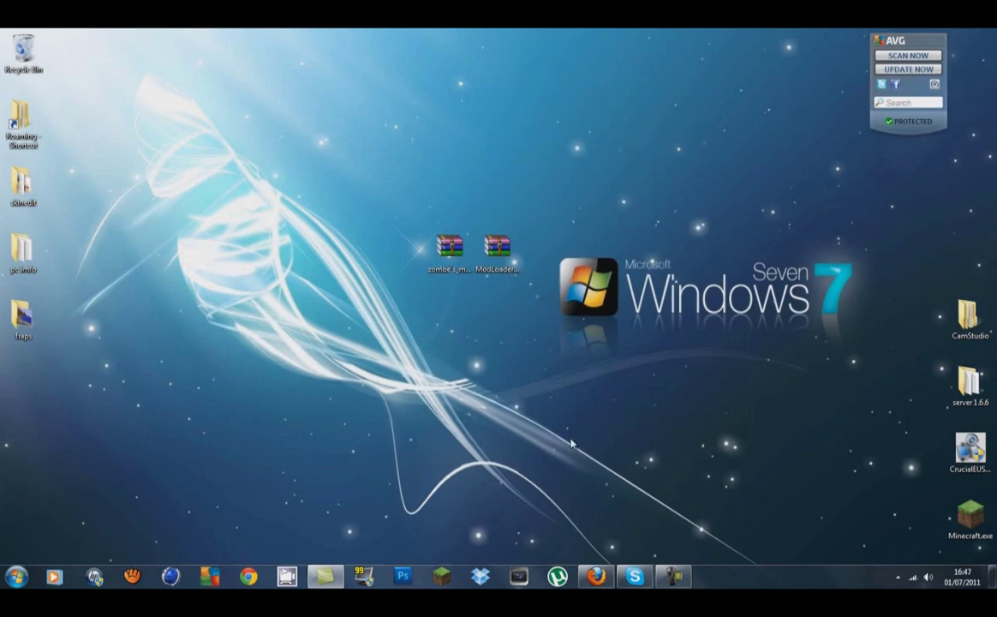
Step: Open and dismiss the Start menu, briefly selecting and deselecting the modpack zip on the desktop
key("super")
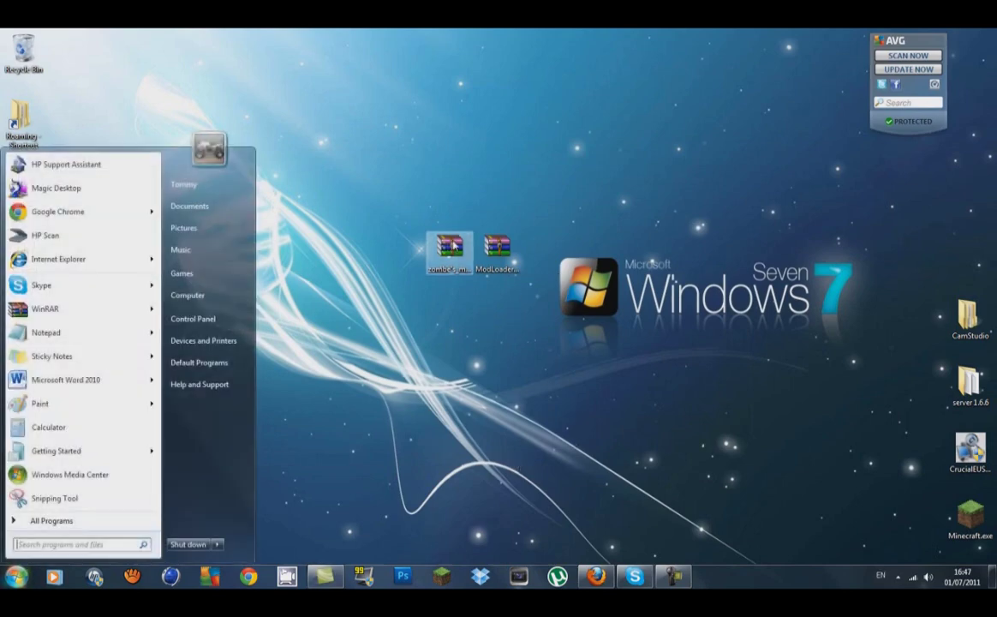
left_click(452, 303)
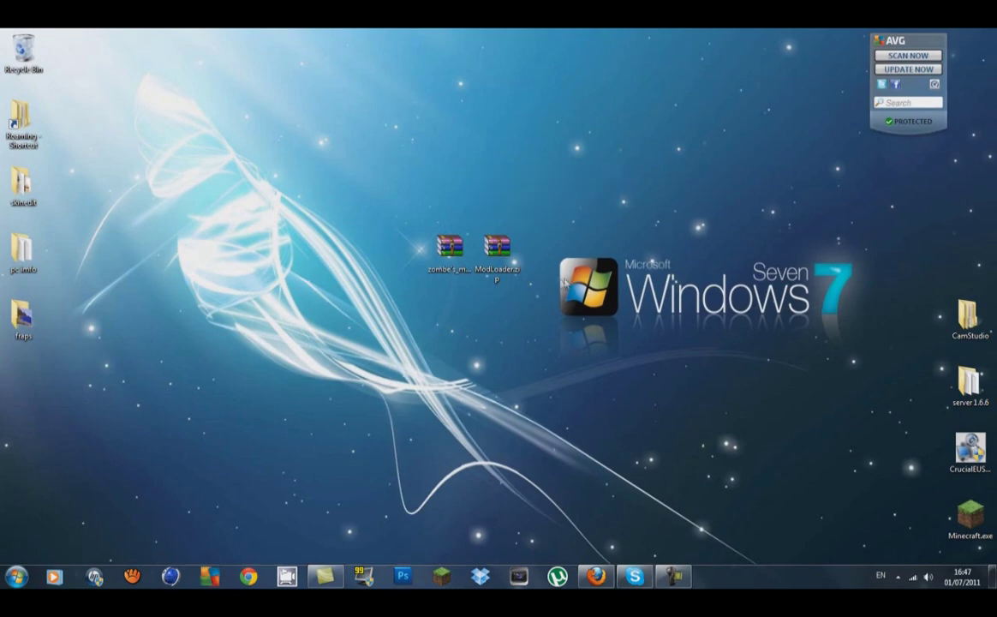
mouse_move(475, 209)
left_mouse_down()
mouse_move(383, 260)
mouse_move(300, 250)
mouse_move(296, 281)
left_mouse_up()
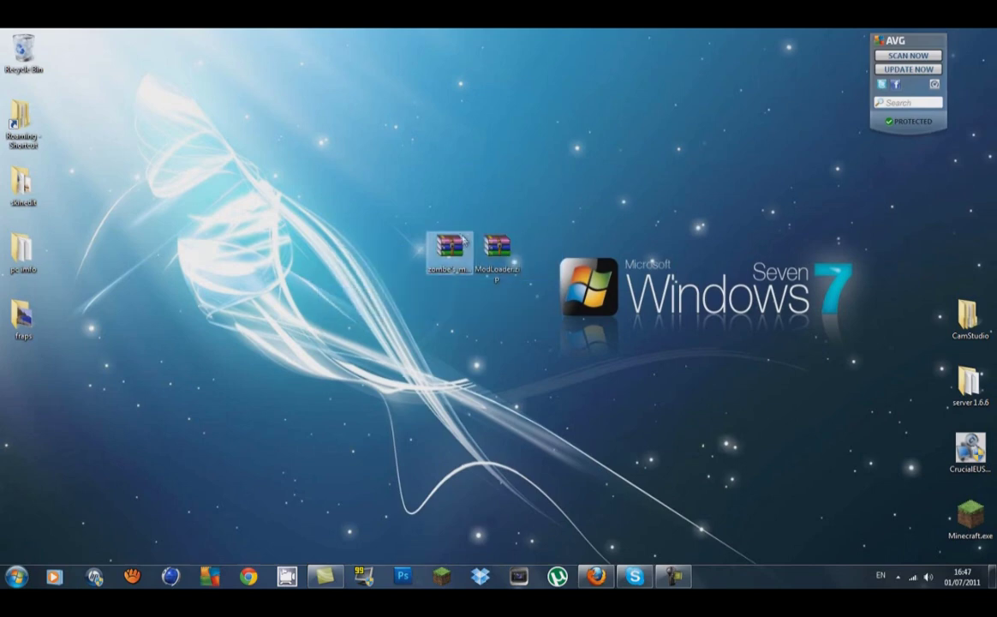
left_click(614, 166)
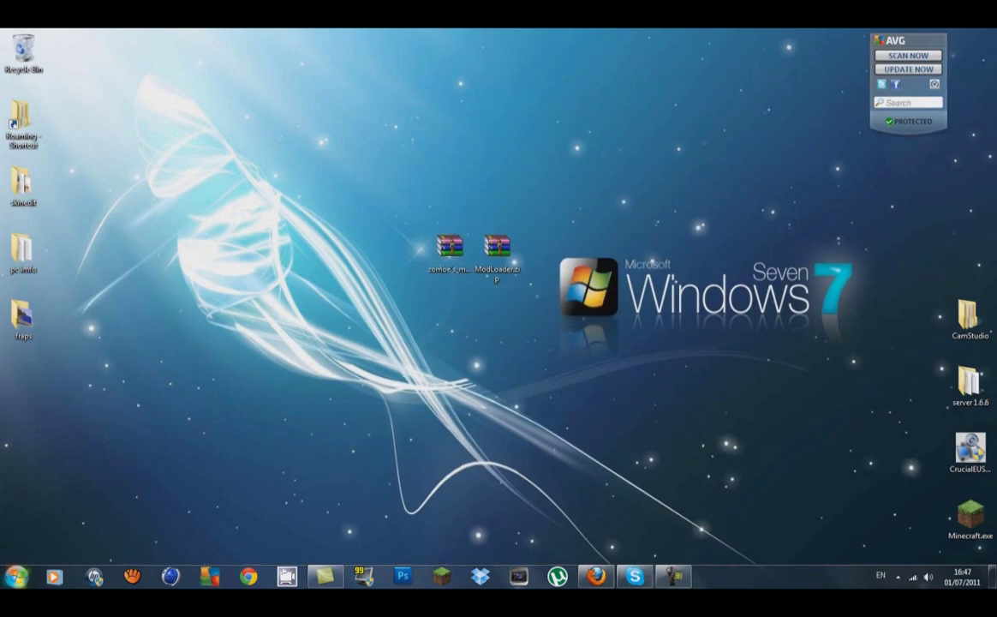
Step: Search the Start menu for %appdata% and open the Roaming folder
left_click(16, 576)
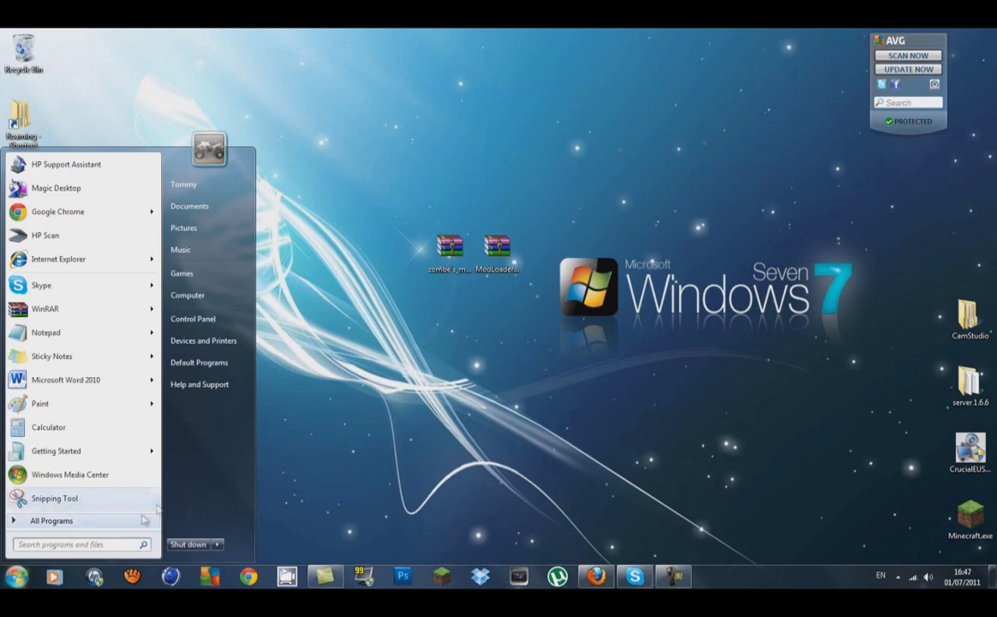
left_click(57, 545)
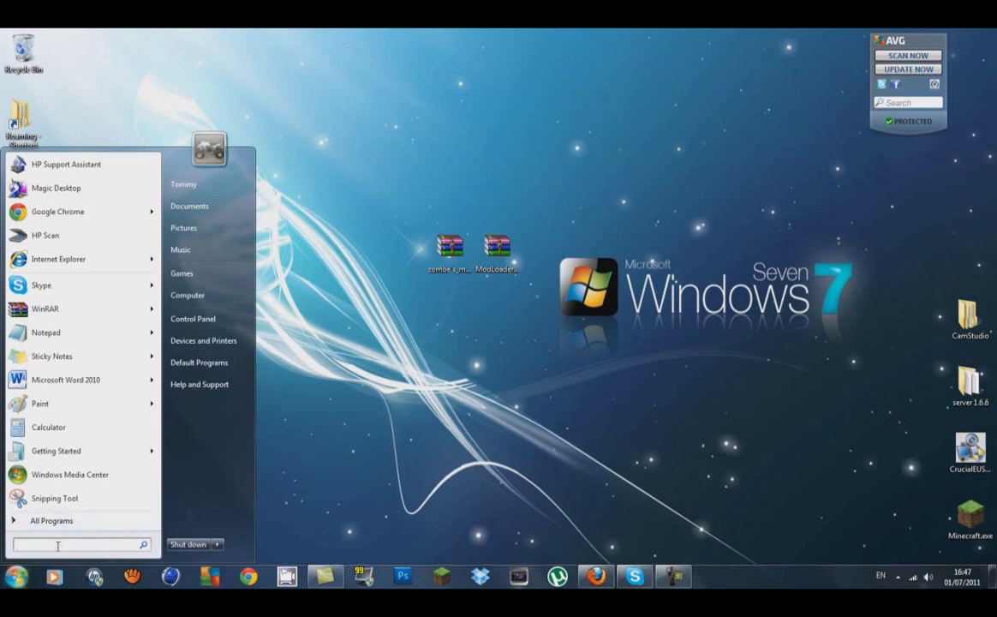
type("%appdata%")
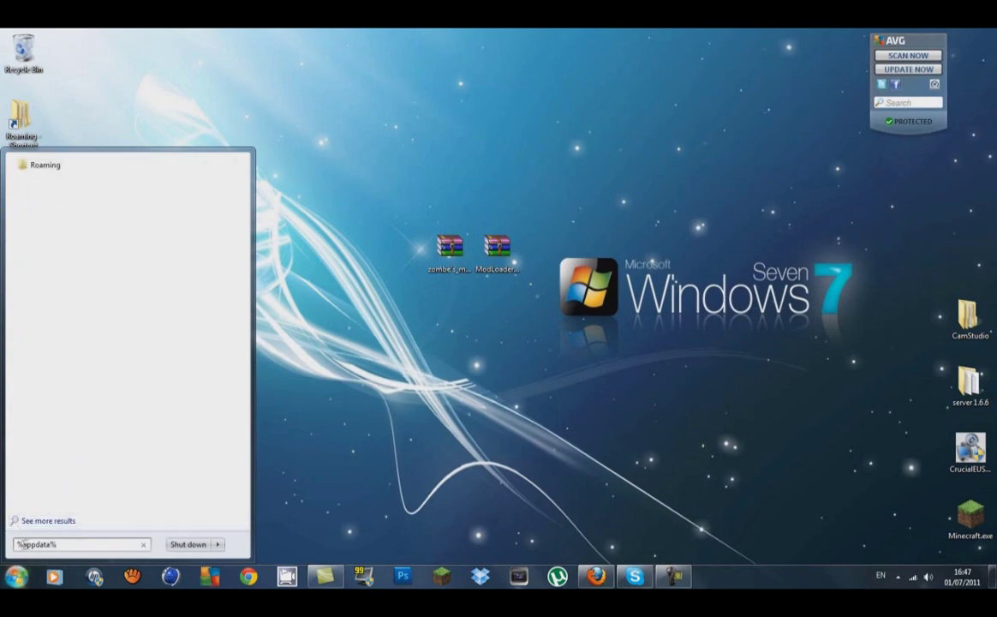
left_click(39, 171)
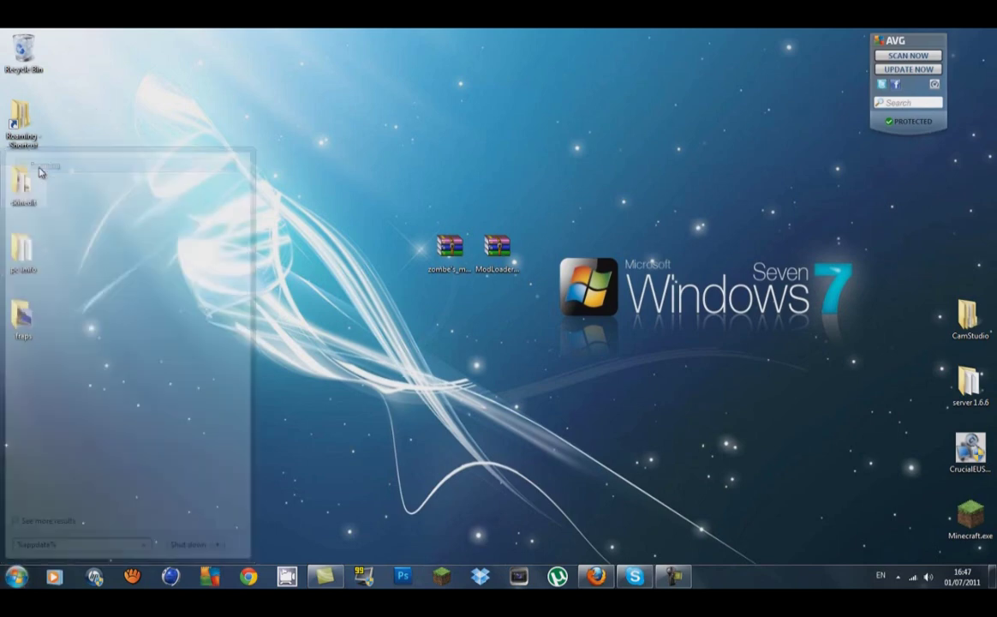
Step: Browse into the .minecraft\bin folder
mouse_move(541, 119)
left_mouse_down()
mouse_move(480, 144)
mouse_move(415, 92)
mouse_move(470, 103)
left_mouse_up()
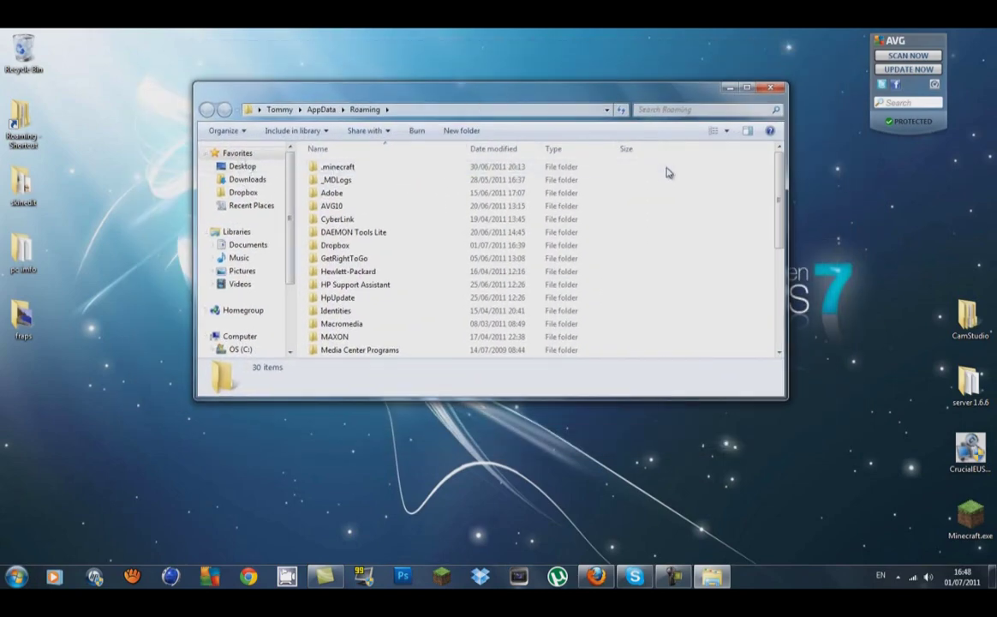
double_click(554, 167)
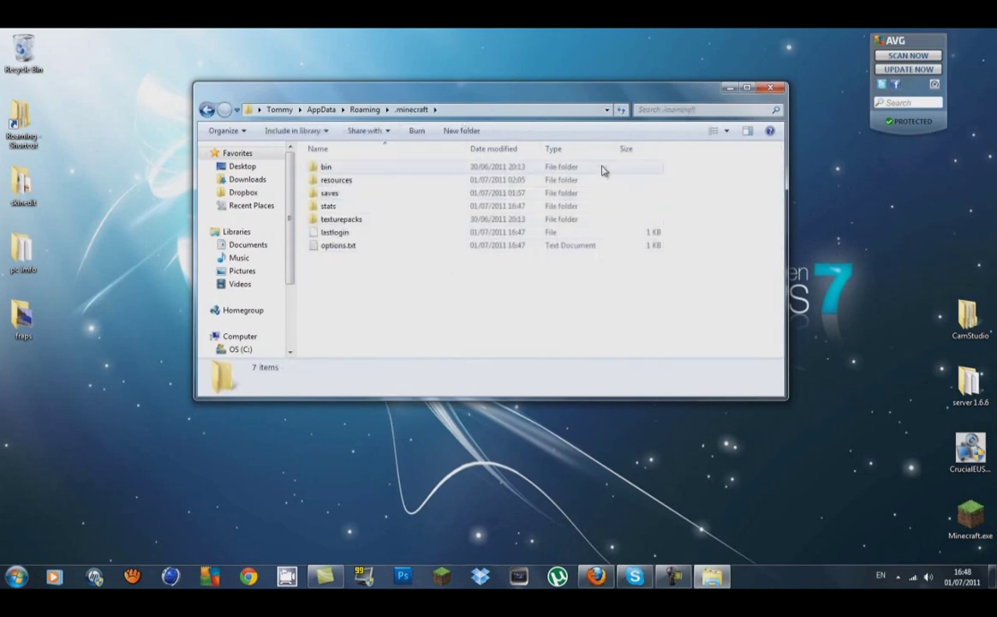
double_click(356, 170)
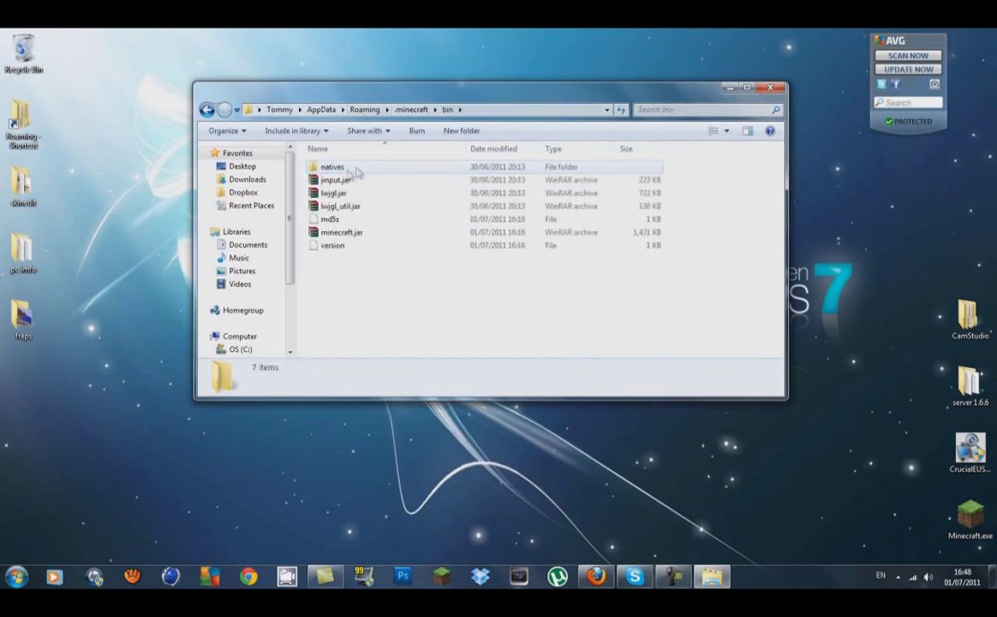
Step: Open minecraft.jar with WinRAR archiver and hide the folder window
left_click(322, 235)
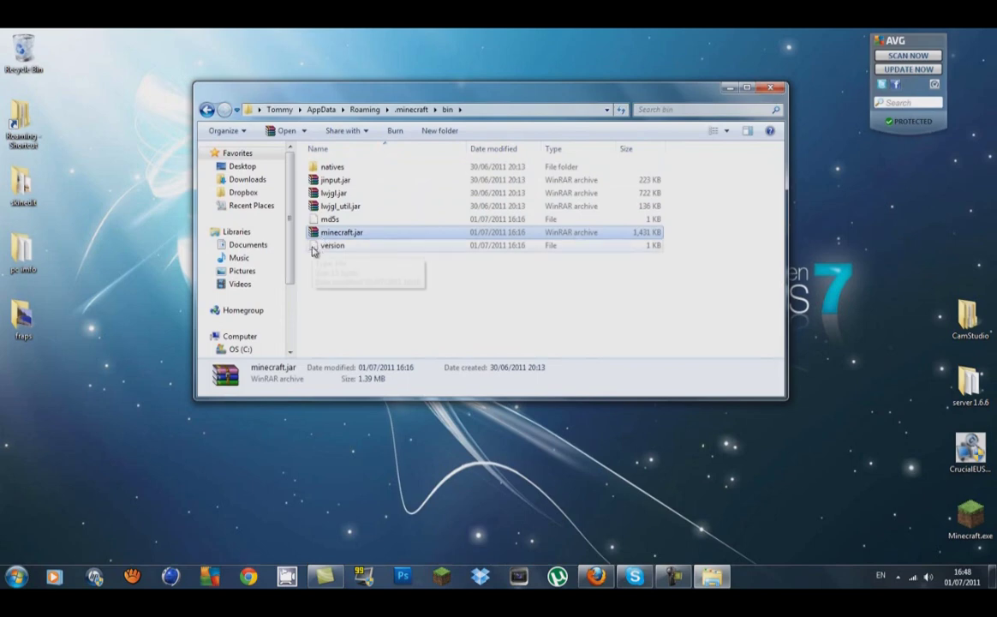
right_click(317, 237)
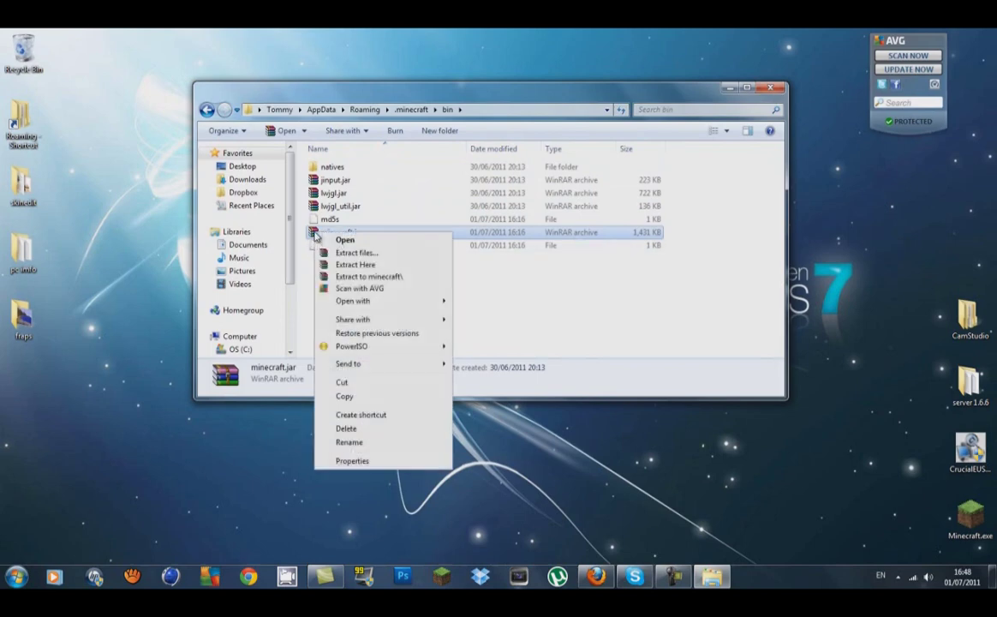
mouse_move(396, 305)
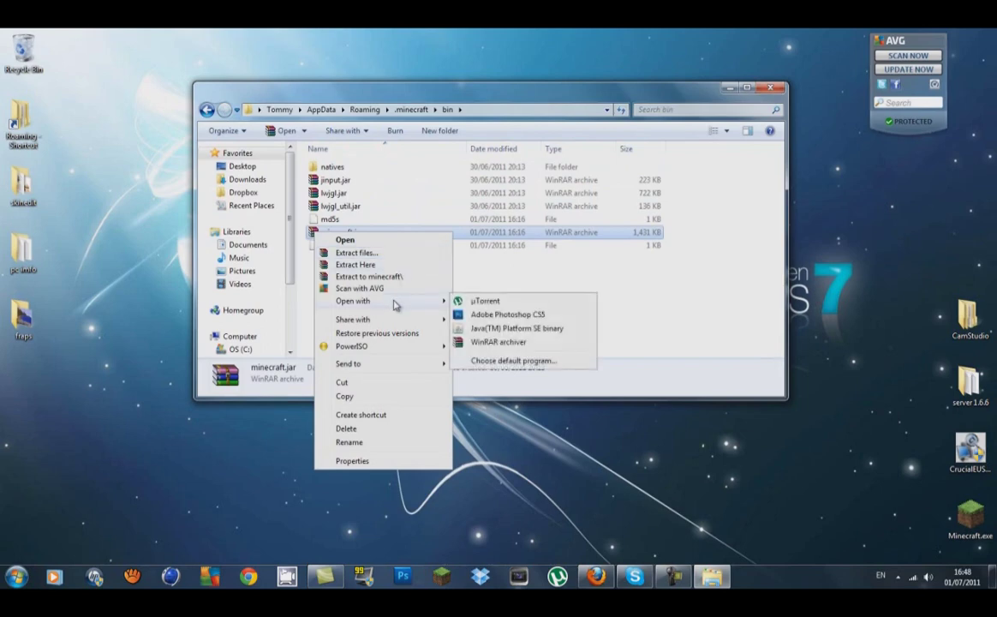
left_click(517, 343)
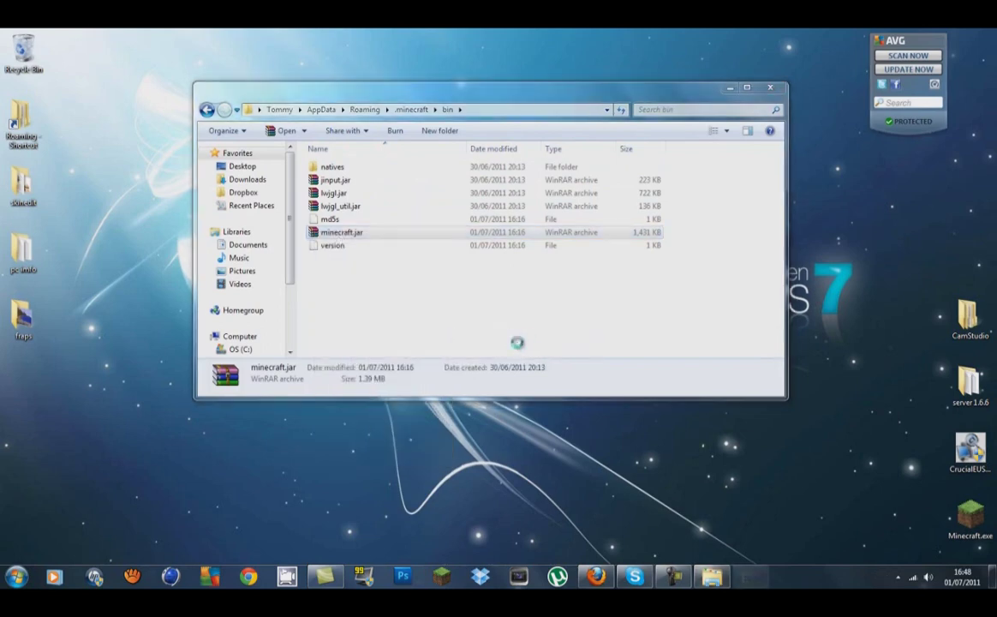
left_click(578, 102)
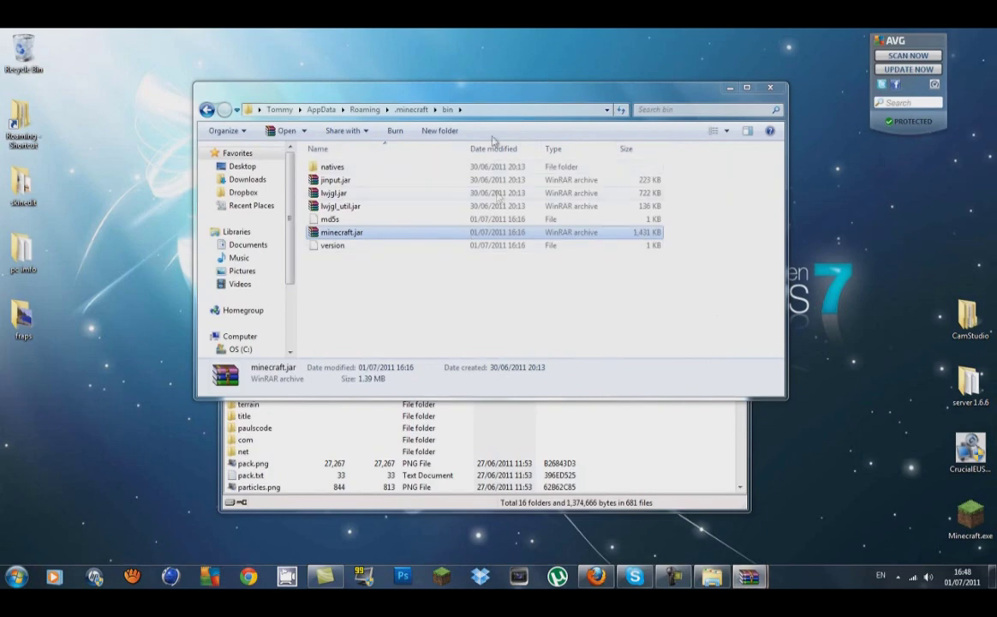
left_click(731, 89)
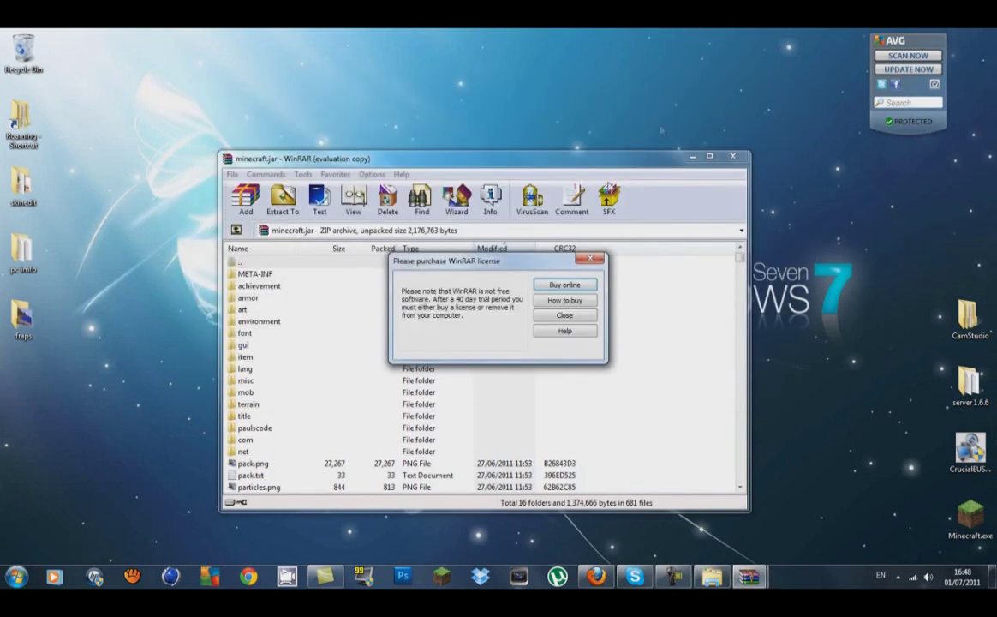
Step: Dismiss the licence reminder, delete META-INF from minecraft.jar, then select ModLoader.zip on the desktop
left_click(529, 292)
mouse_move(542, 162)
left_mouse_down()
mouse_move(507, 105)
mouse_move(525, 113)
left_mouse_up()
left_click(246, 230)
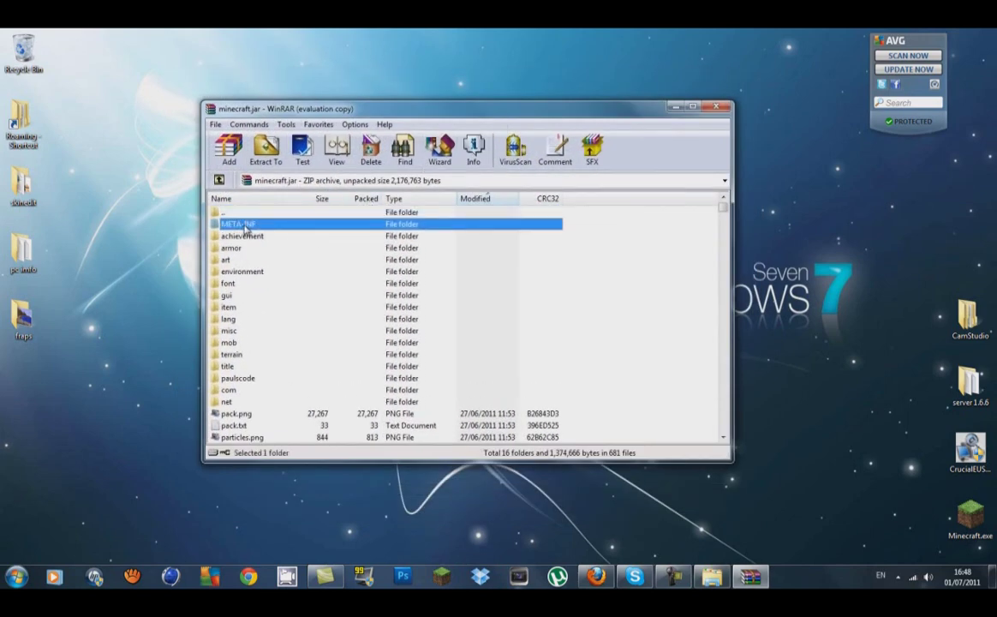
double_click(628, 106)
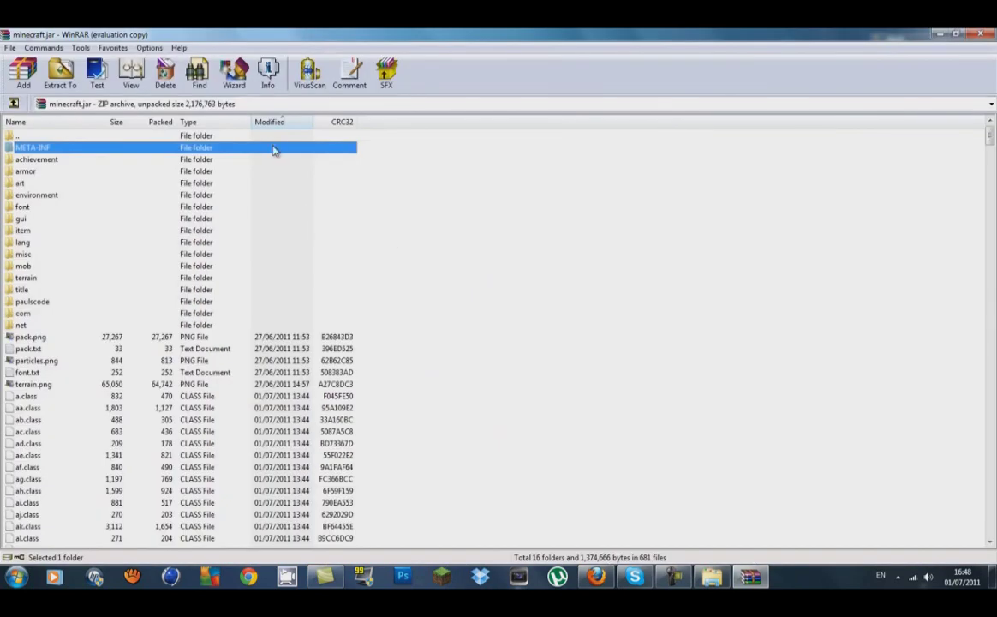
right_click(274, 151)
left_click(346, 230)
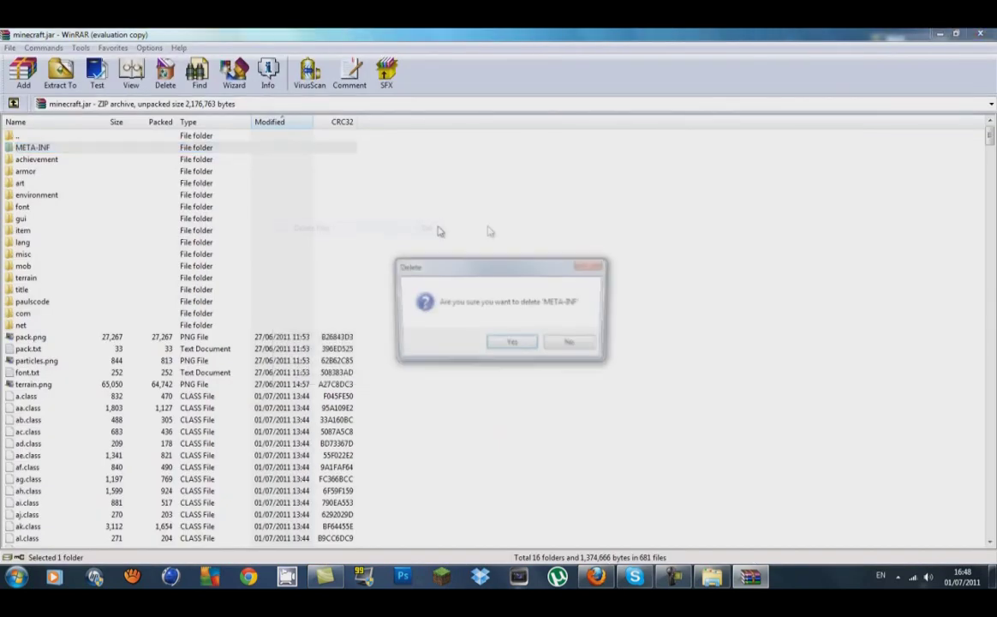
left_click(514, 343)
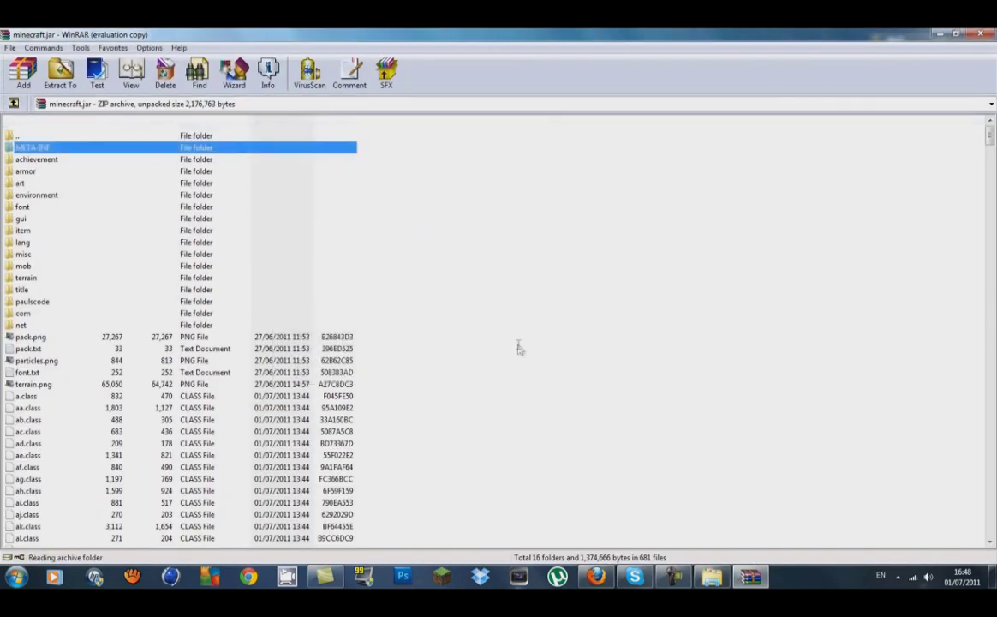
left_click(750, 576)
left_click(503, 265)
Step: Open ModLoader.zip and copy all 15 of its class files into minecraft.jar
double_click(503, 265)
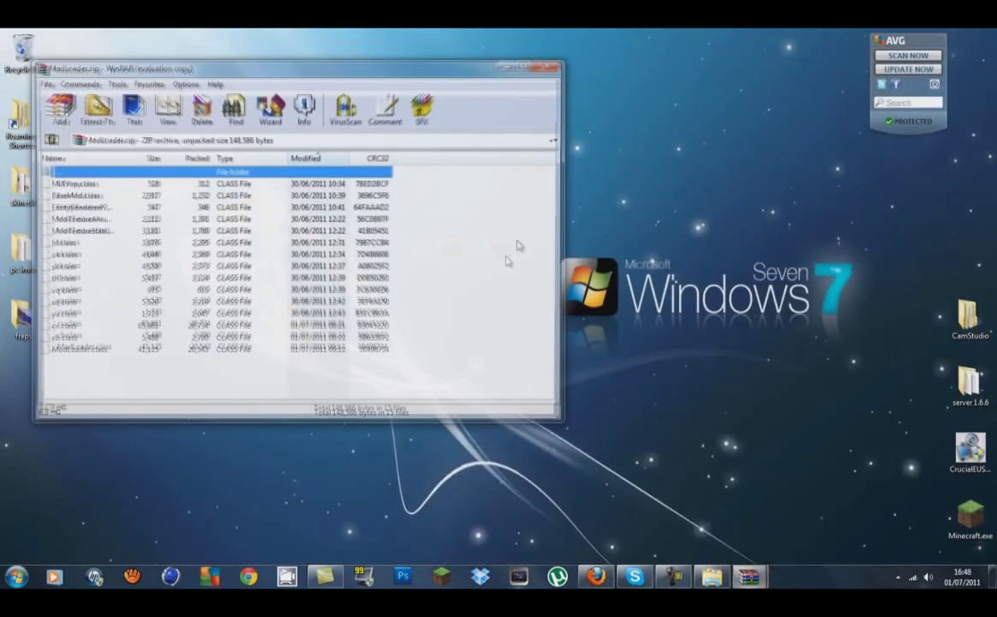
left_click_drag(340, 61, 749, 109)
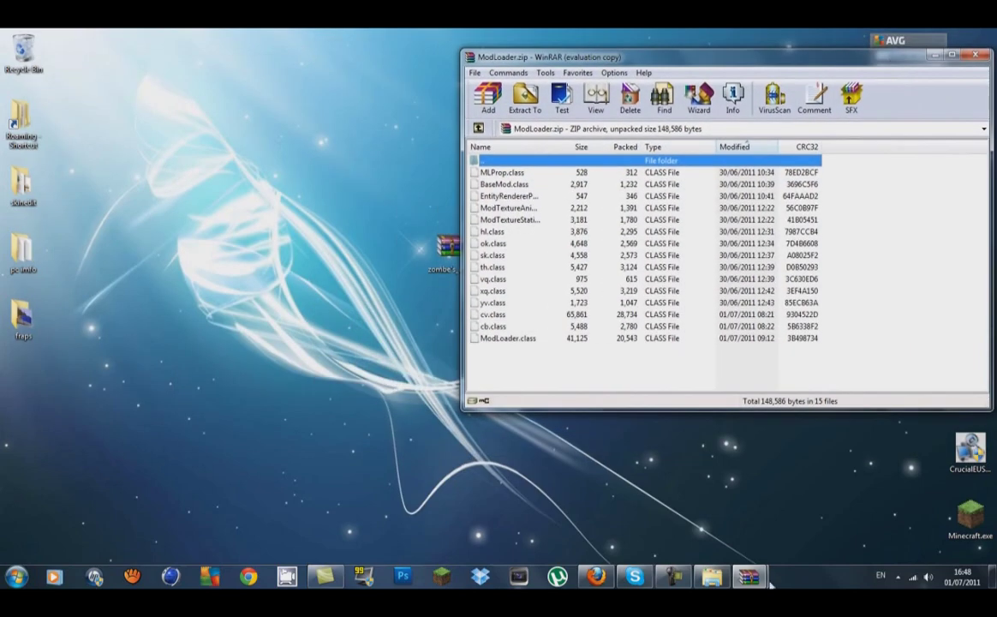
mouse_move(749, 577)
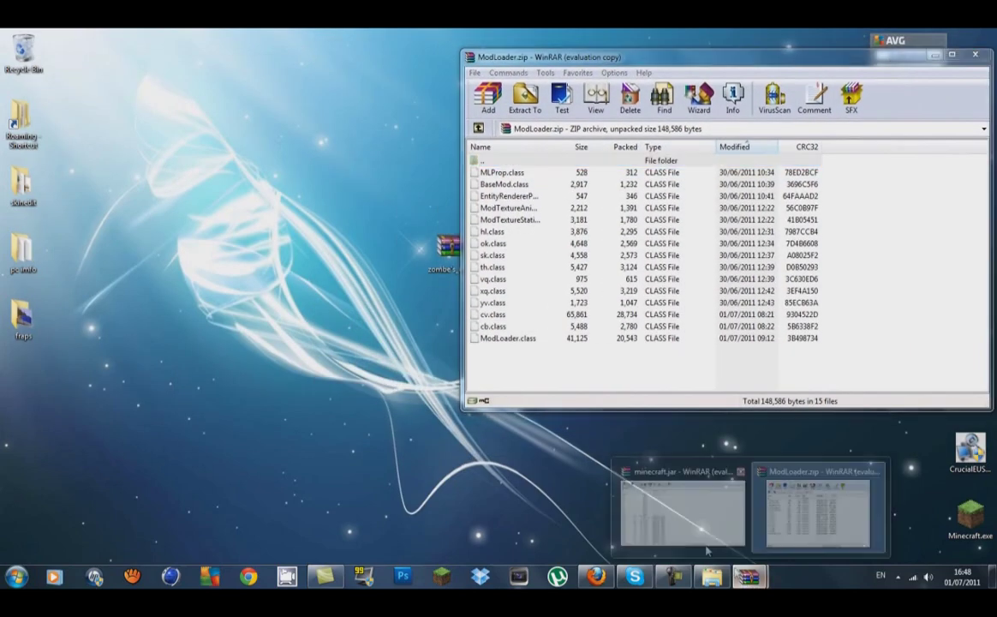
left_click(680, 518)
left_click(796, 518)
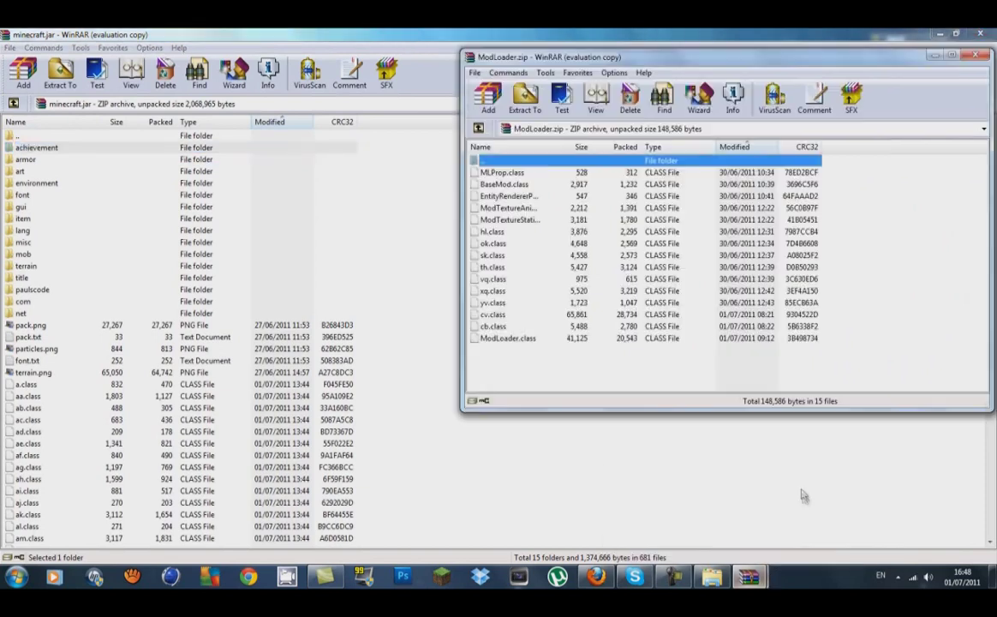
mouse_move(582, 361)
left_mouse_down()
mouse_move(483, 282)
mouse_move(477, 175)
left_mouse_up()
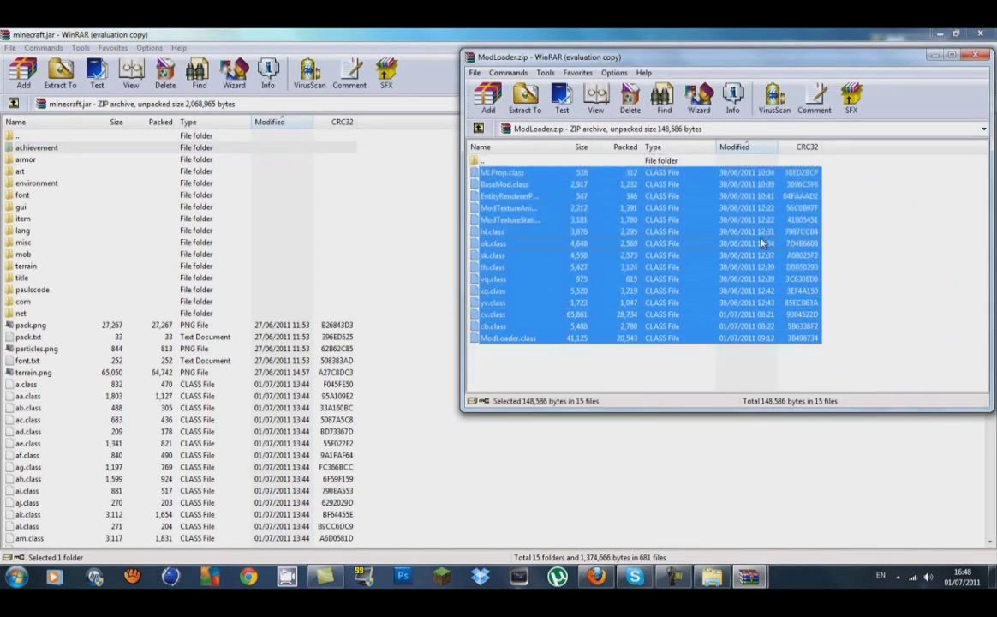
mouse_move(628, 230)
left_mouse_down()
mouse_move(90, 381)
mouse_move(84, 431)
left_mouse_up()
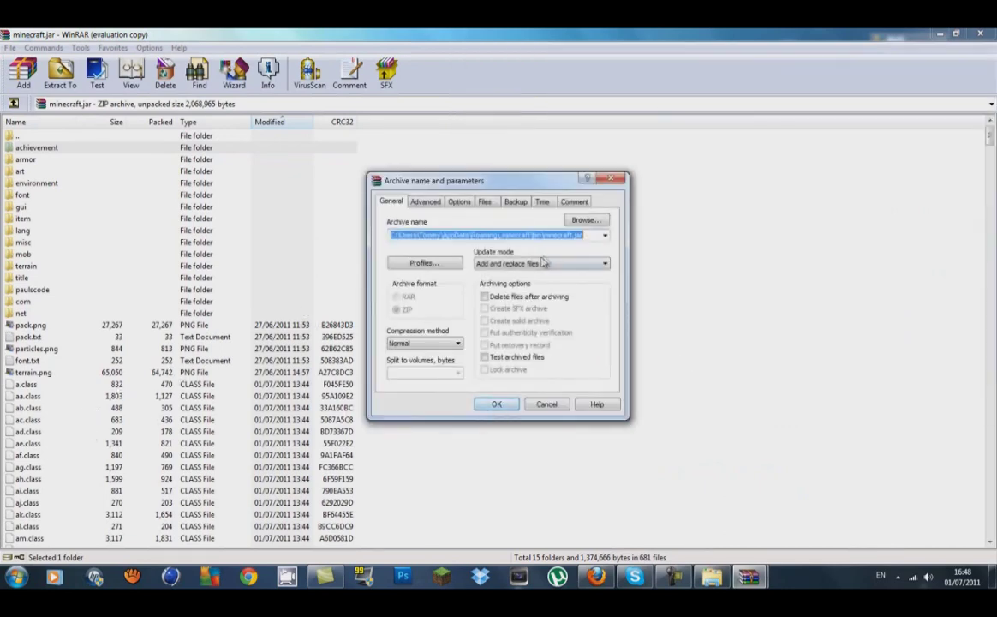
left_click(498, 402)
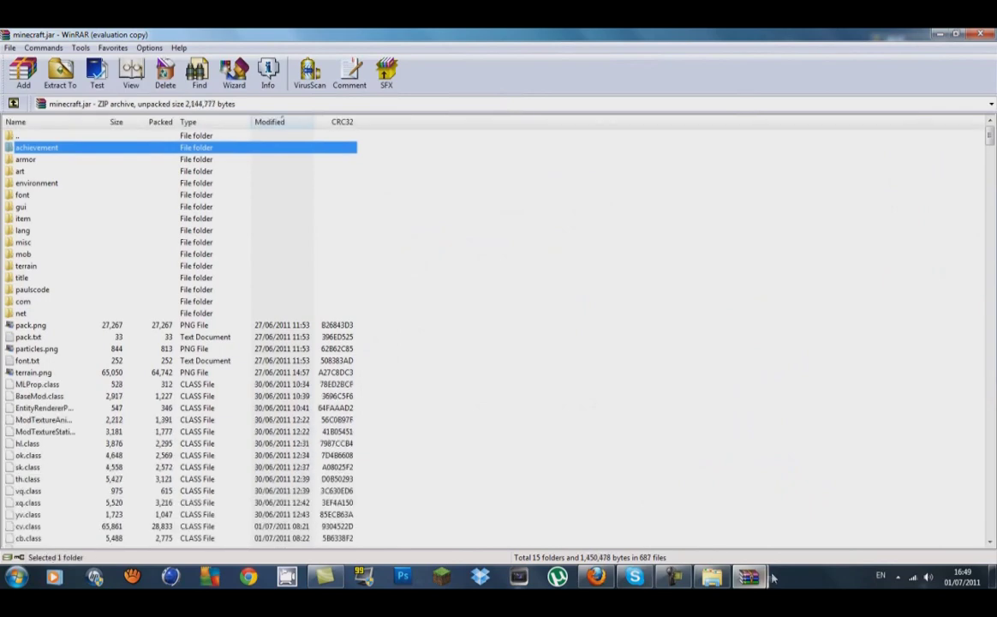
Step: Close ModLoader.zip and minimize the minecraft.jar window
mouse_move(749, 576)
left_click(814, 511)
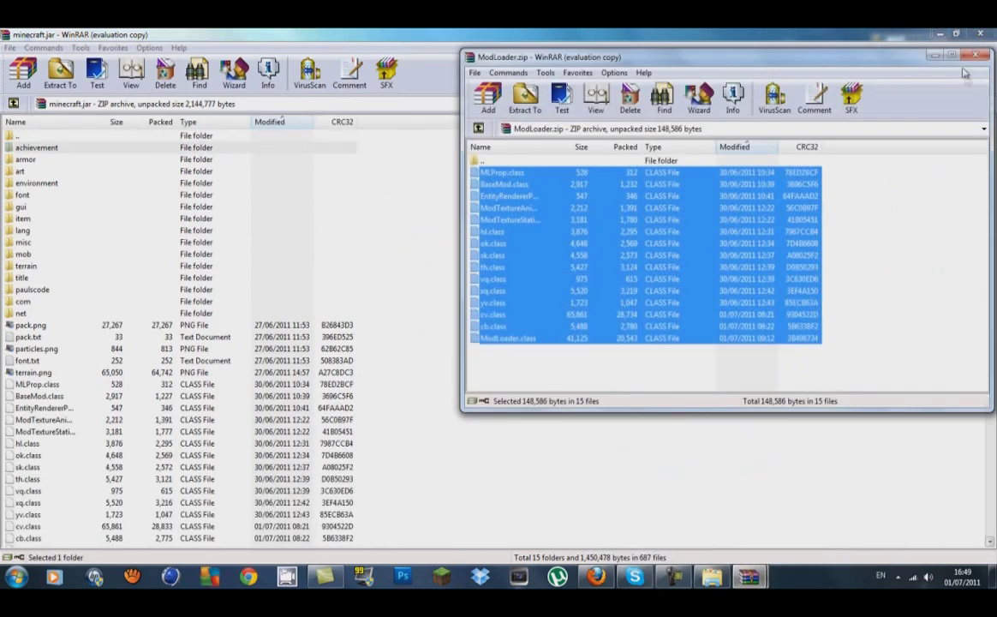
left_click(894, 45)
left_click(940, 35)
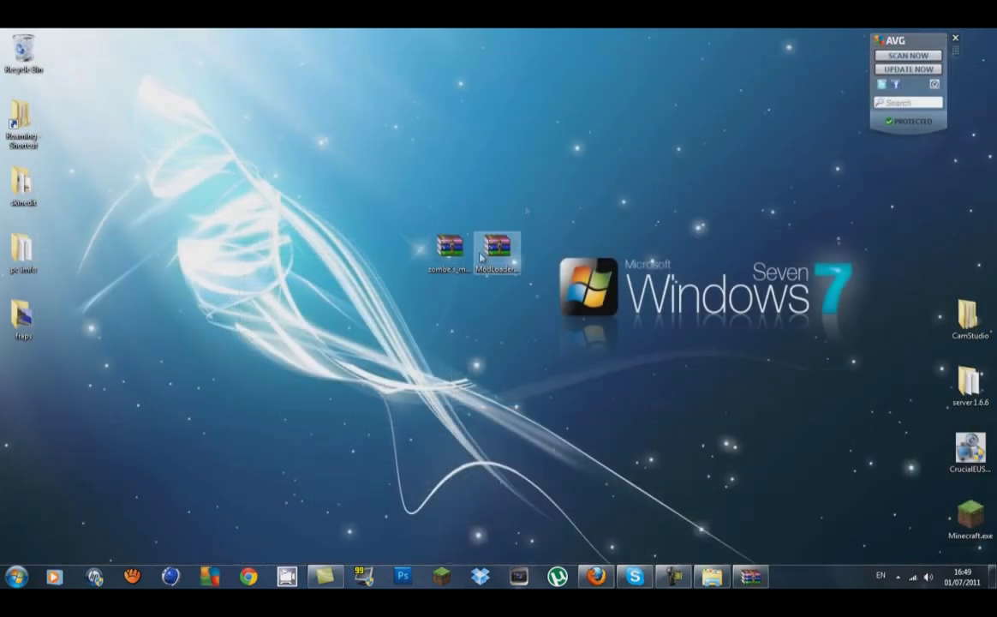
Step: Open the zombe's_modpack-v4.28 zip, dismiss the reminder, and put Firefox away to reveal it
double_click(452, 272)
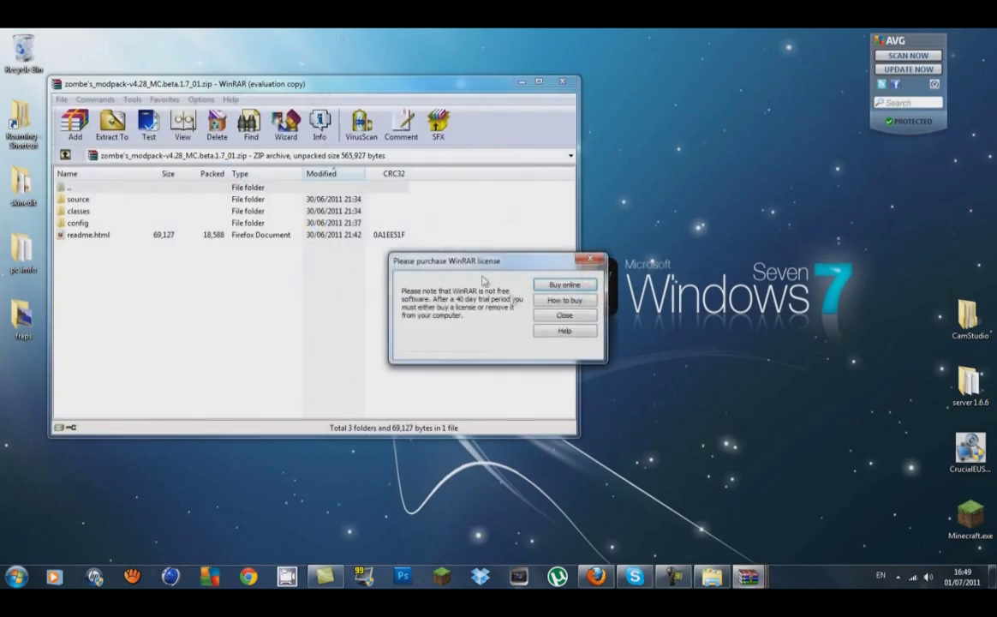
left_click(535, 317)
mouse_move(325, 83)
left_mouse_down()
mouse_move(740, 74)
mouse_move(700, 49)
mouse_move(719, 67)
left_mouse_up()
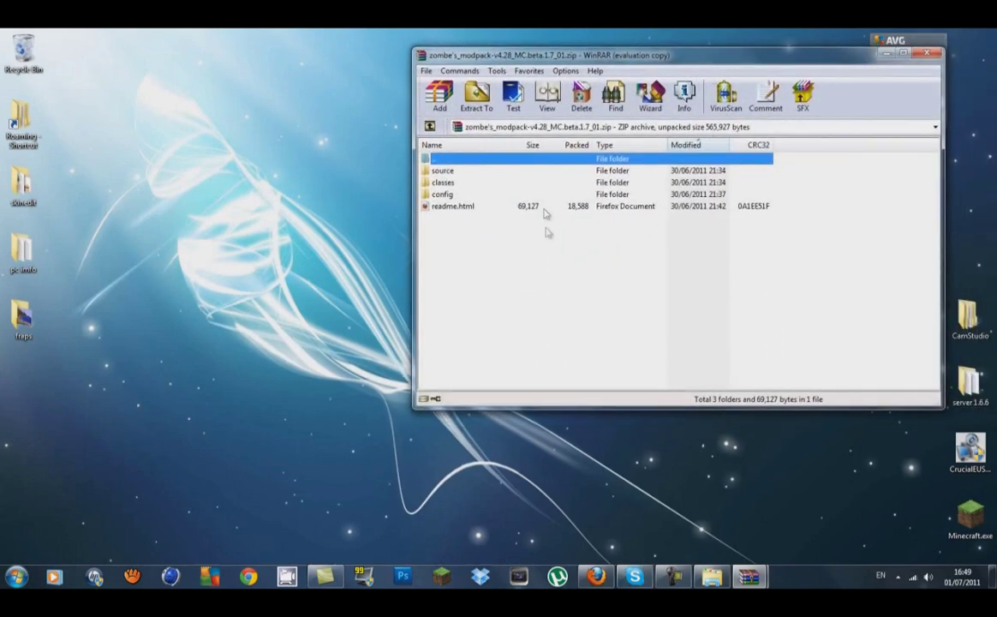
key("alt+Tab")
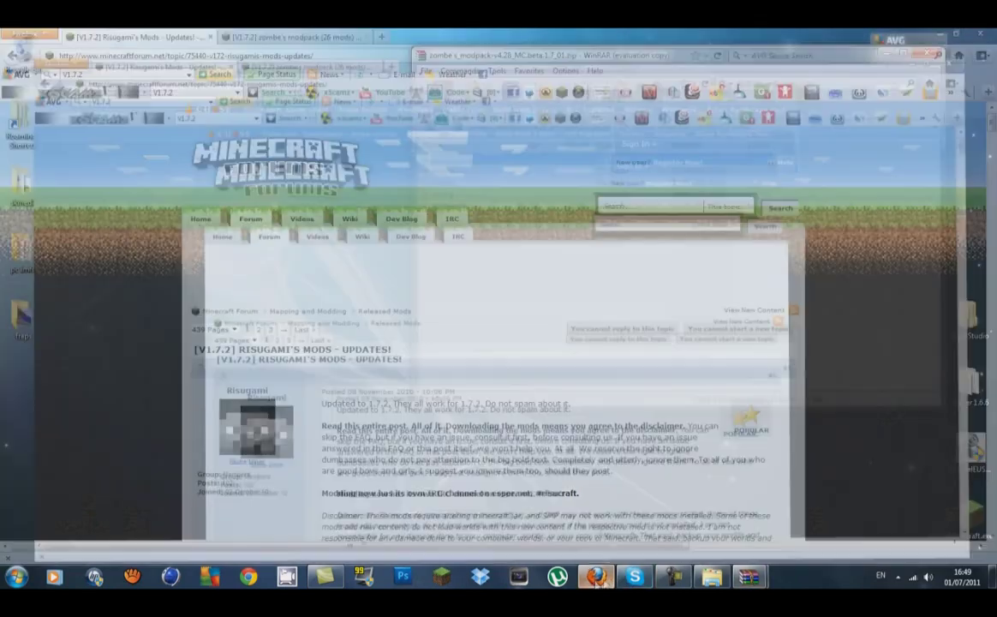
left_click(596, 576)
Step: Bring the minecraft.jar and zombe modpack windows up side by side
mouse_move(748, 576)
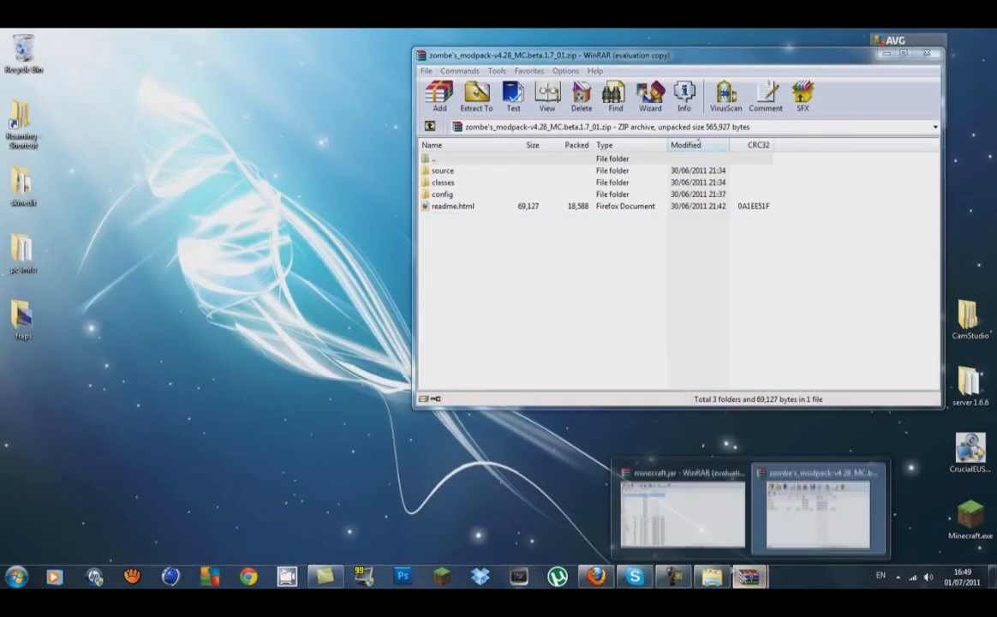
left_click(651, 505)
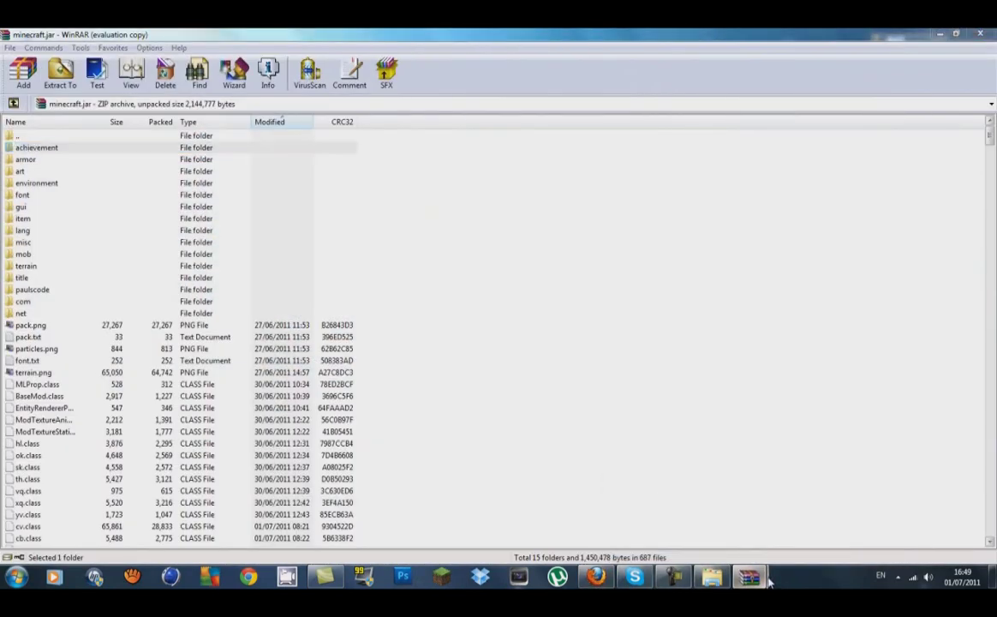
mouse_move(768, 581)
left_click(805, 529)
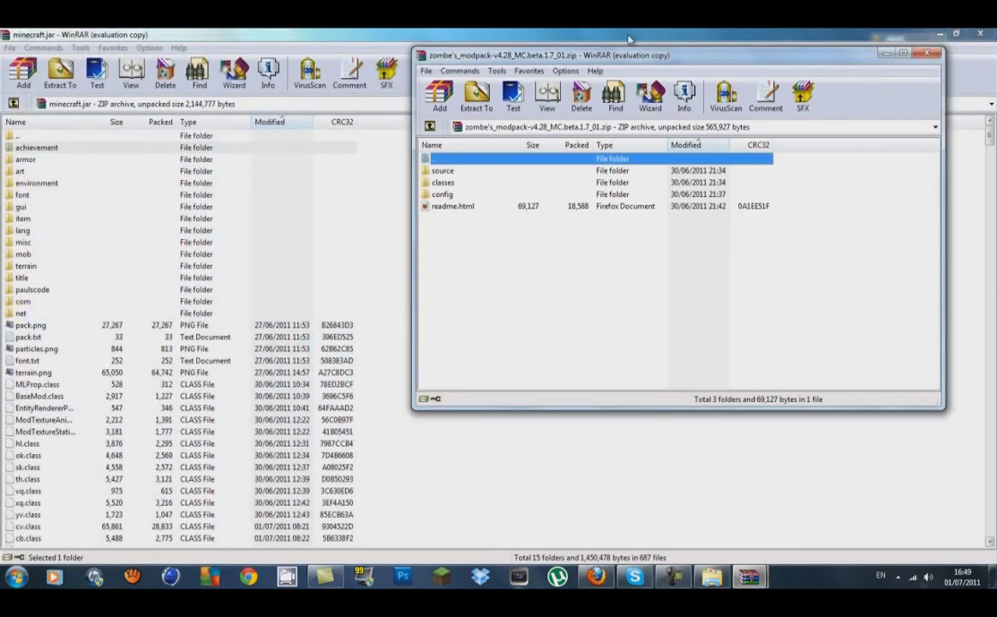
left_click_drag(635, 64, 652, 91)
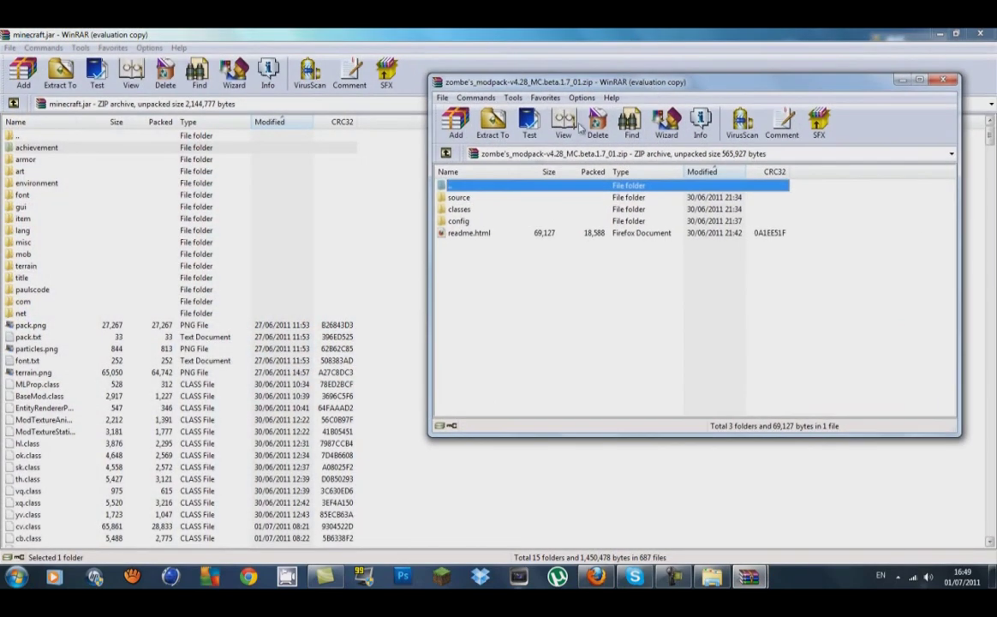
Step: Peek into the modpack's source folder, then open its classes folder
left_click(471, 198)
left_click(472, 222)
key("Up")
key("Up")
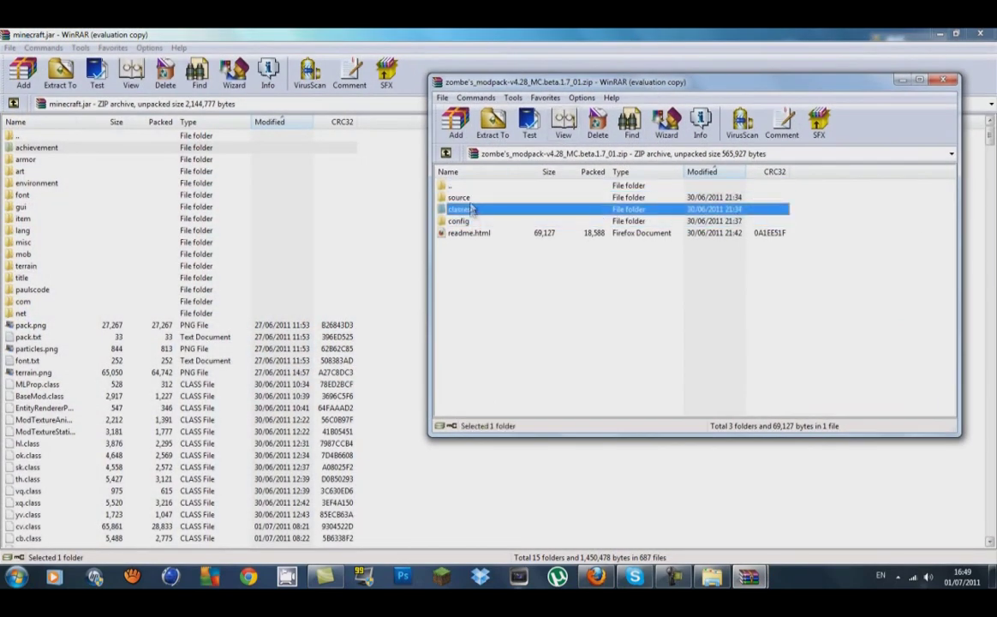
key("Return")
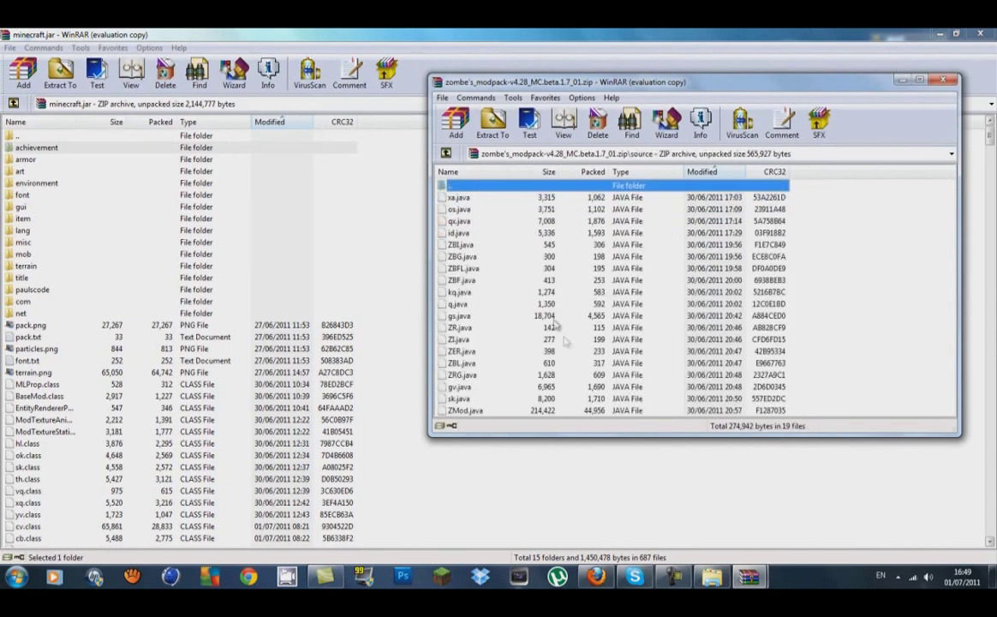
double_click(531, 188)
left_click(481, 210)
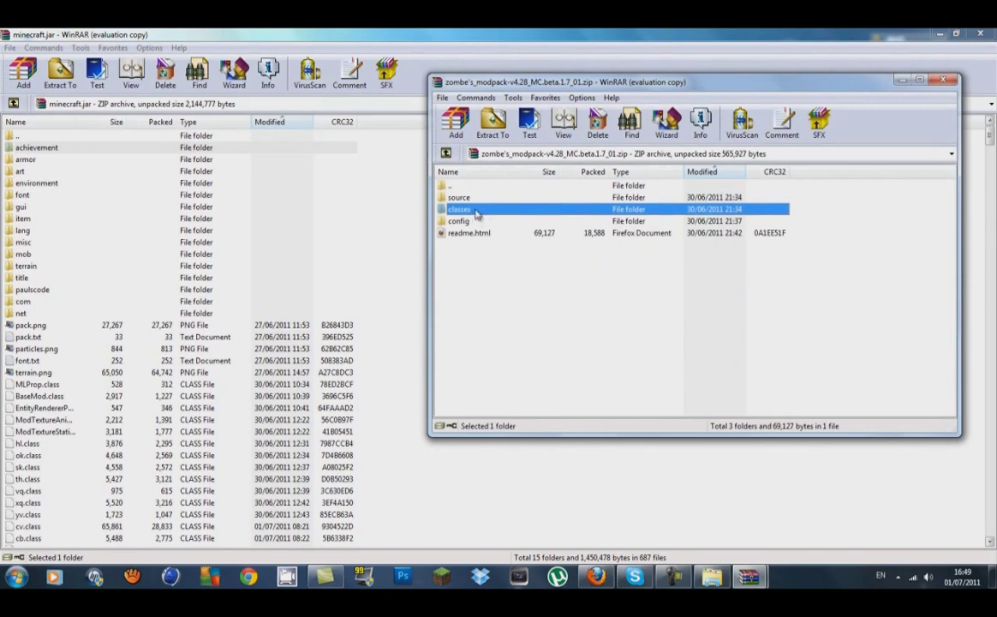
double_click(477, 213)
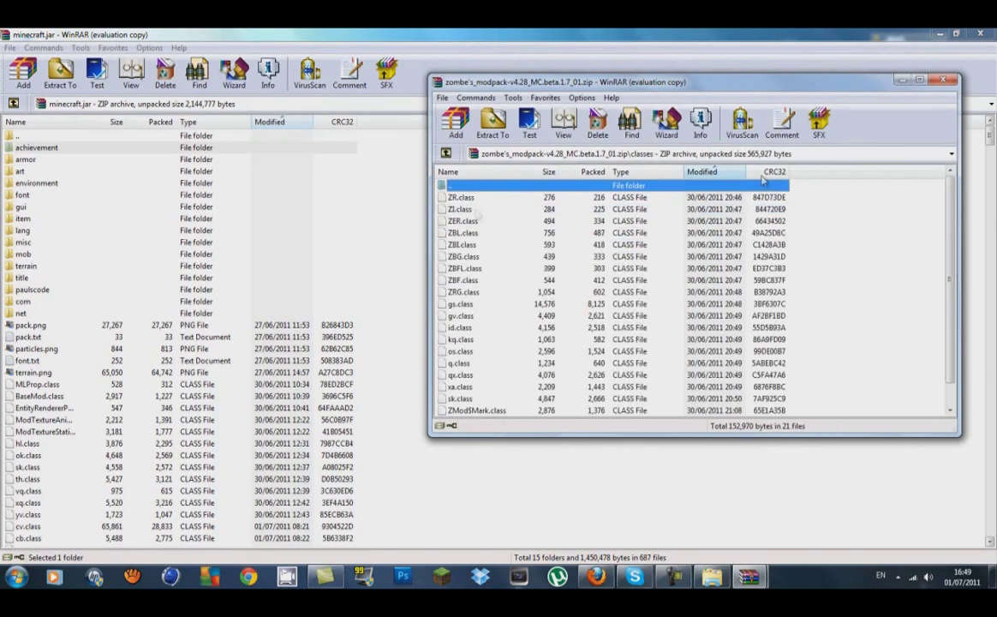
Step: Copy all 21 class files into minecraft.jar, bringing it to 699 files
mouse_move(795, 201)
left_mouse_down()
mouse_move(681, 183)
mouse_move(352, 190)
mouse_move(120, 473)
mouse_move(43, 479)
mouse_move(26, 467)
left_mouse_up()
scroll(768, 377, "up", 1)
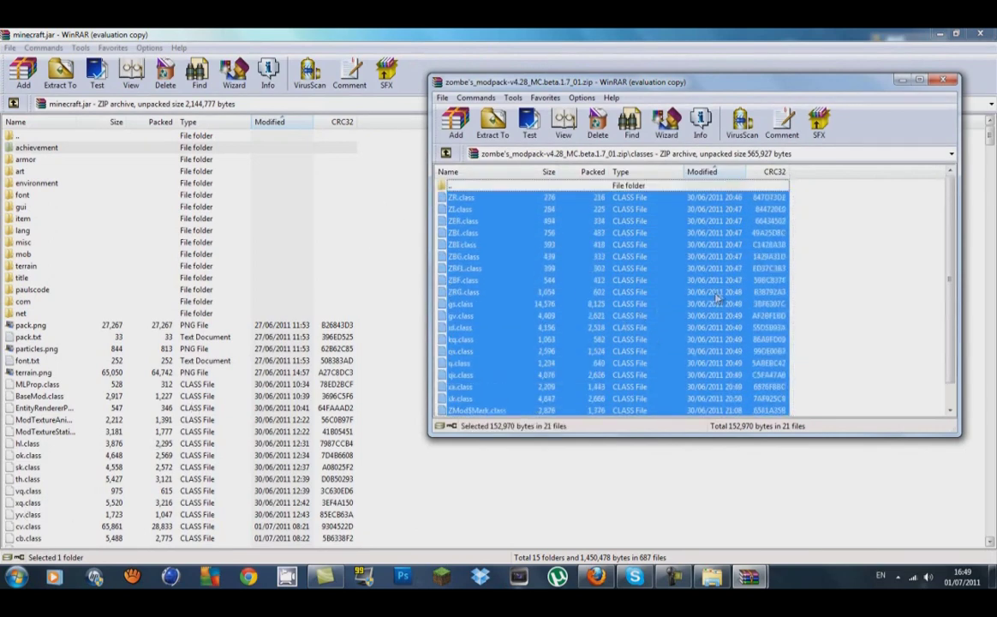
mouse_move(653, 270)
left_mouse_down()
mouse_move(544, 257)
mouse_move(86, 348)
mouse_move(64, 467)
left_mouse_up()
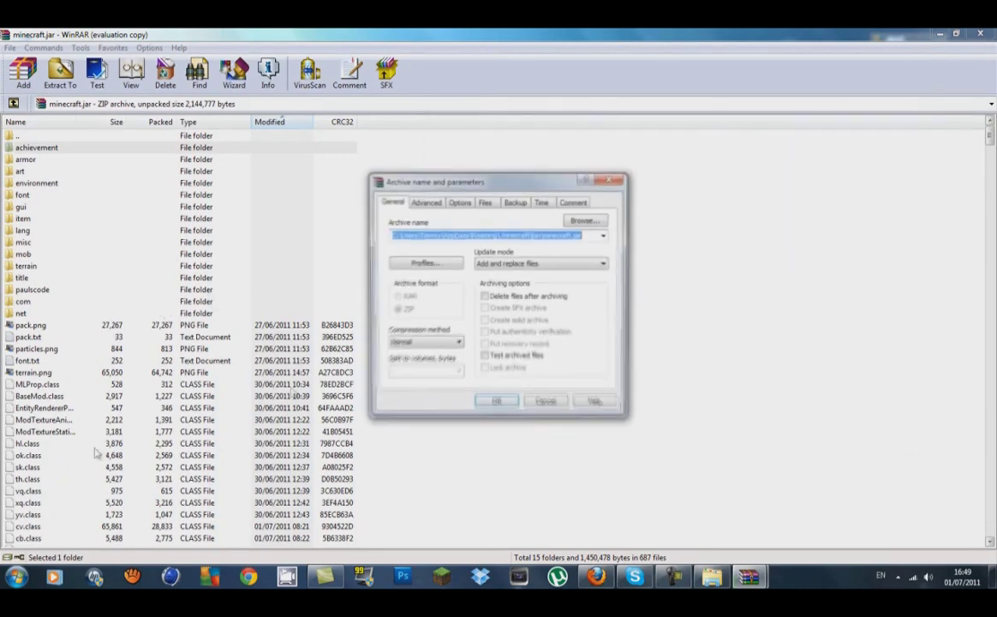
left_click(500, 405)
mouse_move(768, 582)
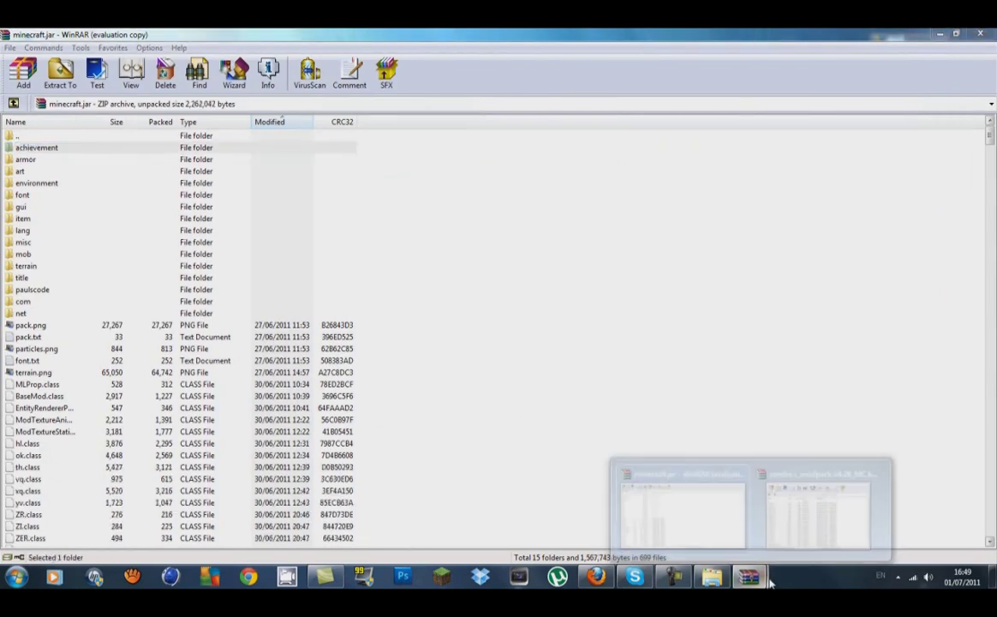
left_click(771, 484)
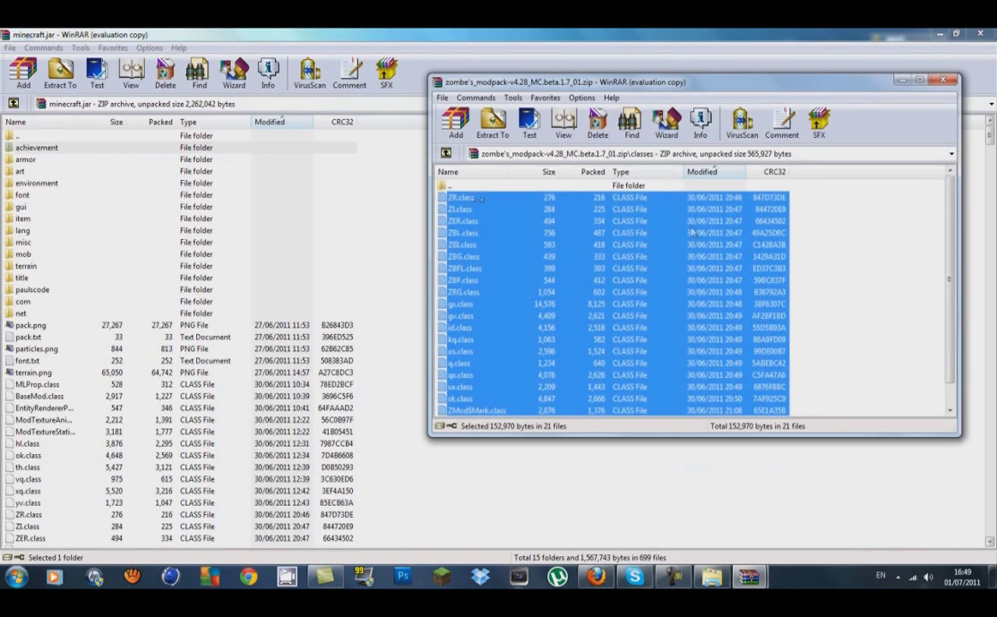
Step: Go up from classes to the modpack's root and open the config folder
double_click(445, 187)
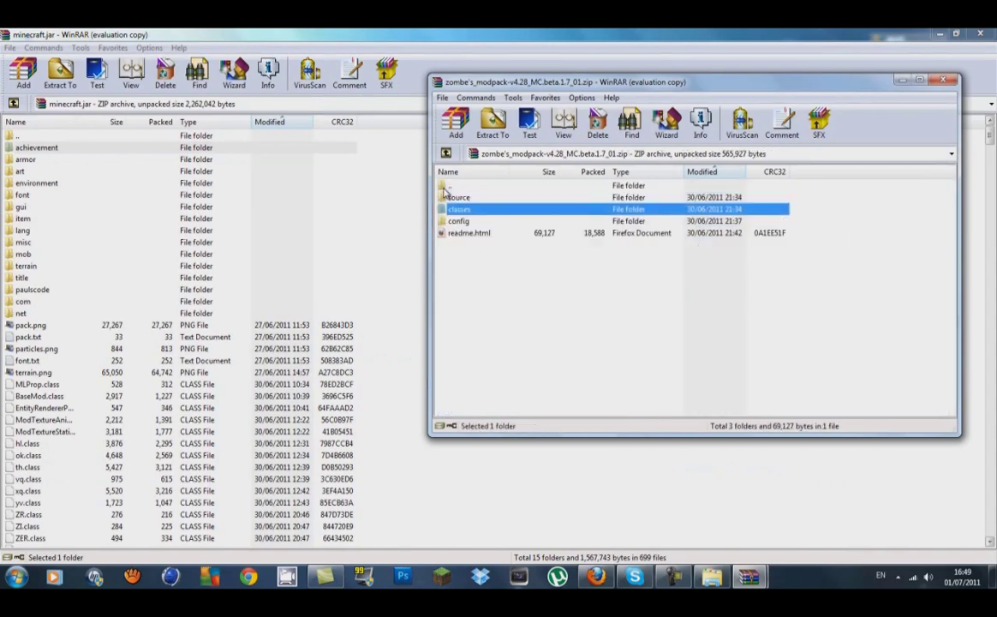
left_click(452, 261)
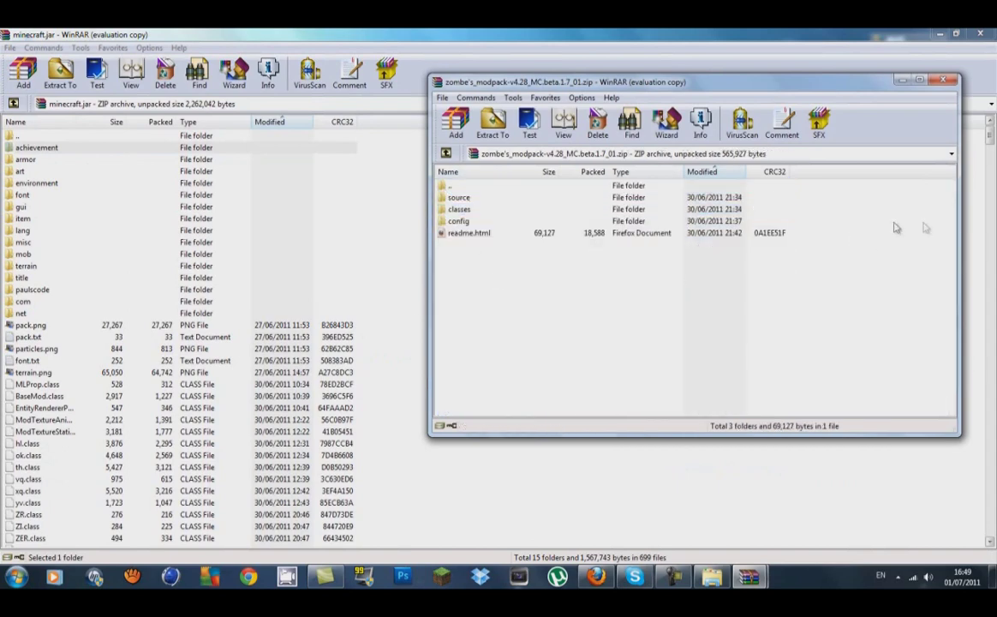
double_click(465, 224)
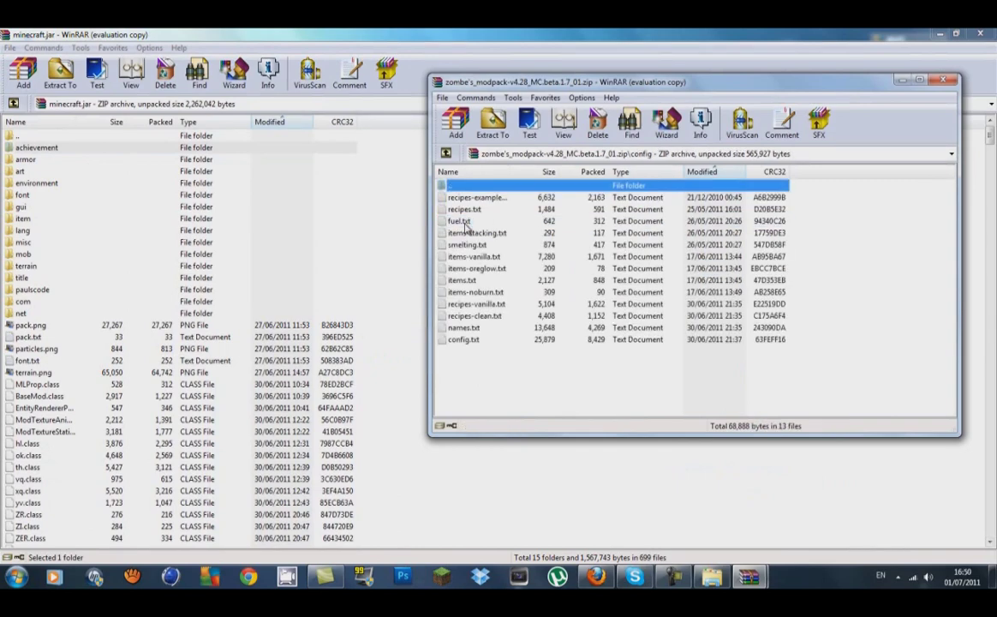
Step: Close the minecraft.jar archive and open the .minecraft folder, maximized, in Explorer
left_click(978, 33)
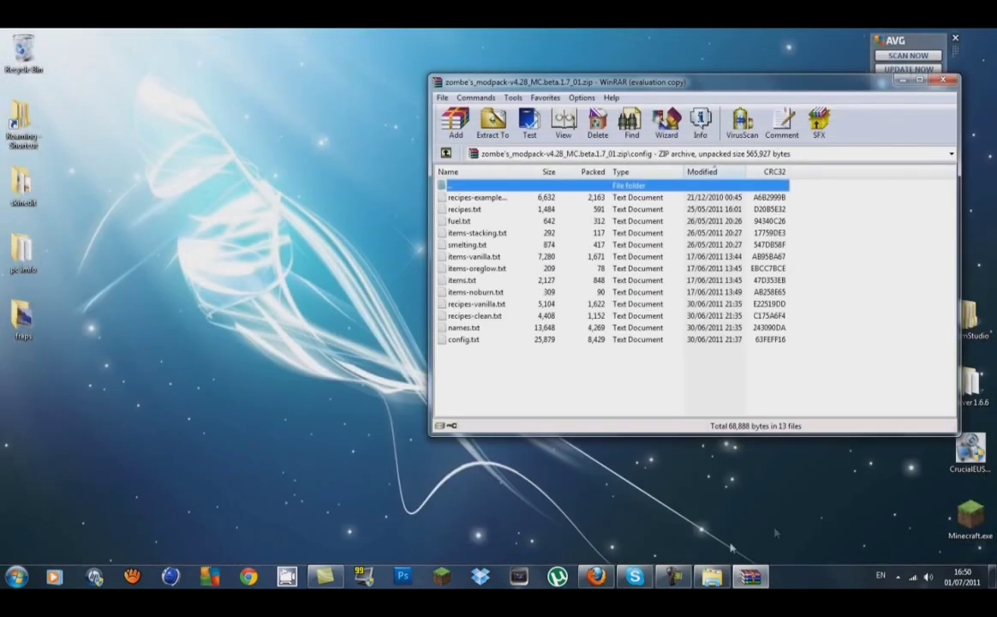
left_click(711, 575)
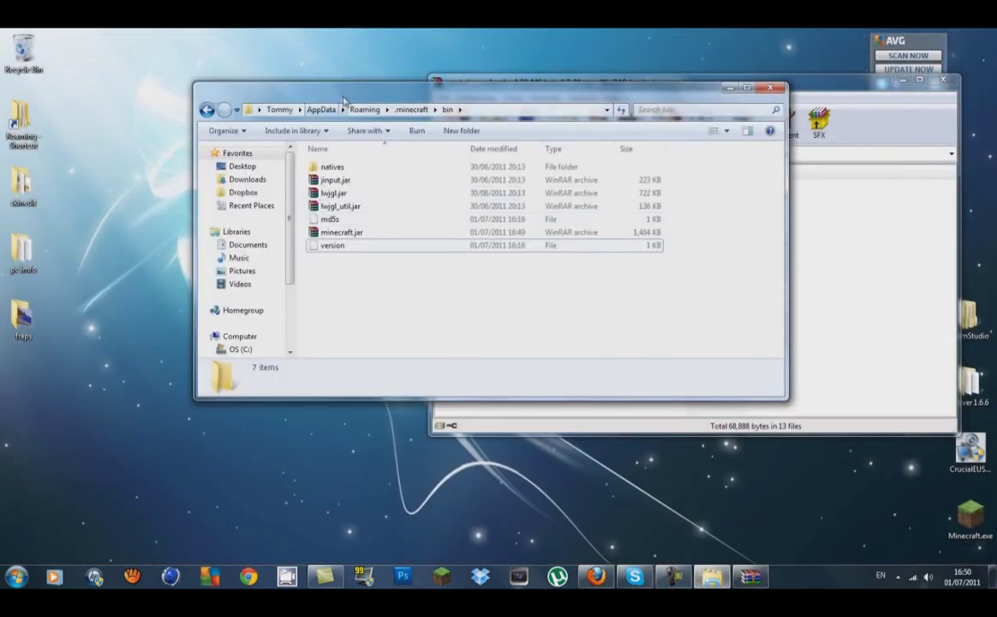
left_click_drag(371, 94, 334, 114)
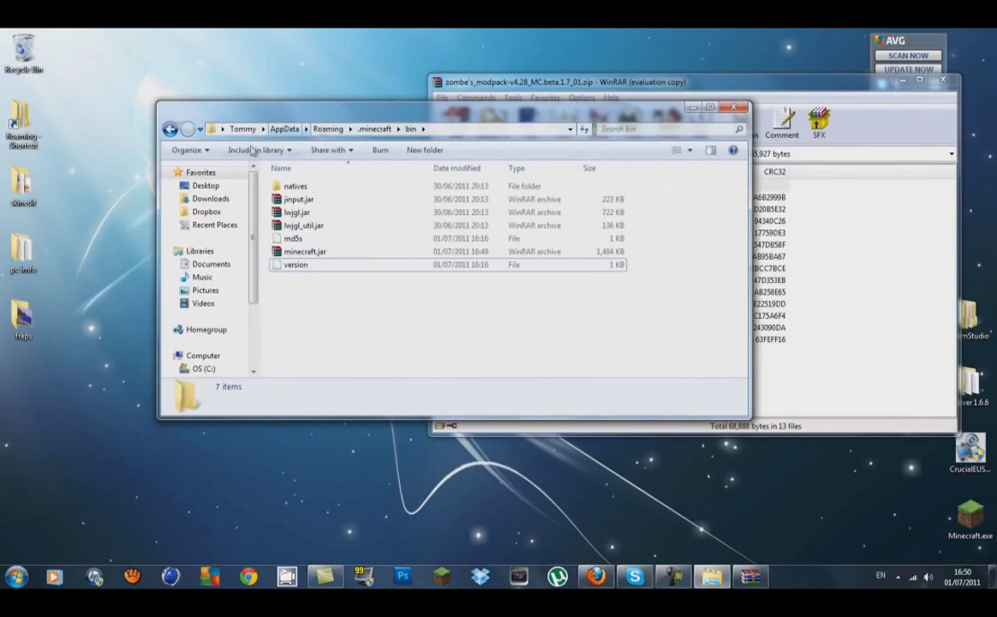
left_click(170, 129)
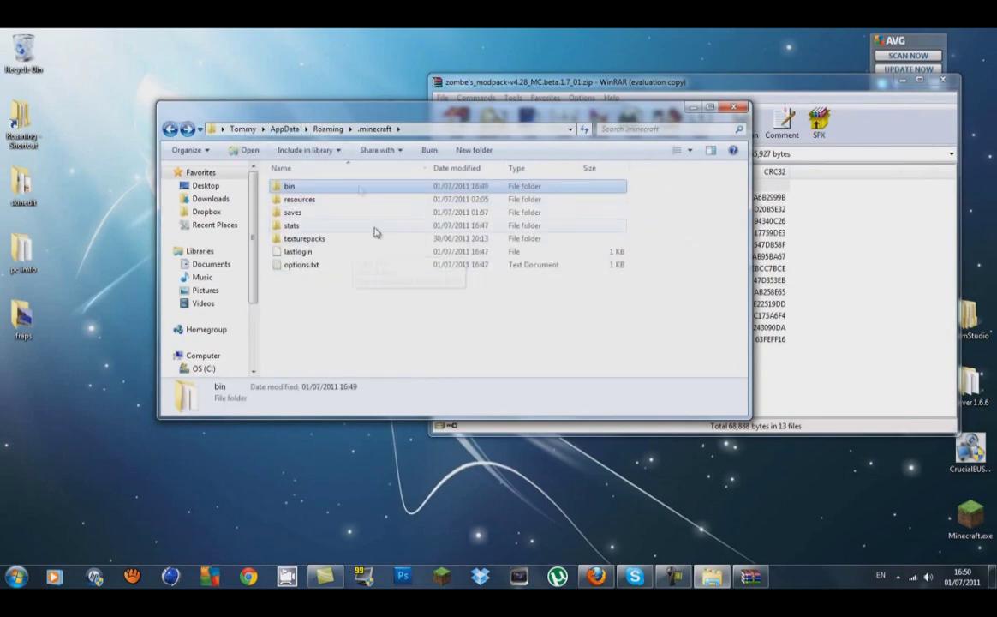
mouse_move(454, 116)
left_mouse_down()
mouse_move(509, 280)
mouse_move(388, 160)
left_mouse_up()
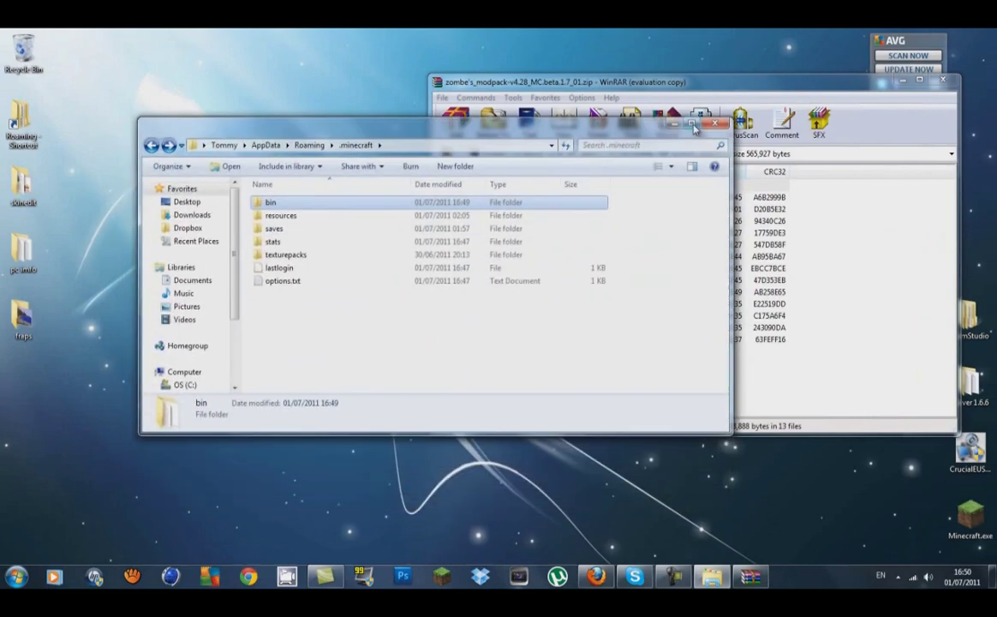
key("super+Up")
Step: Bring the modpack archive forward and return it to its top level in WinRAR
key("alt+Tab")
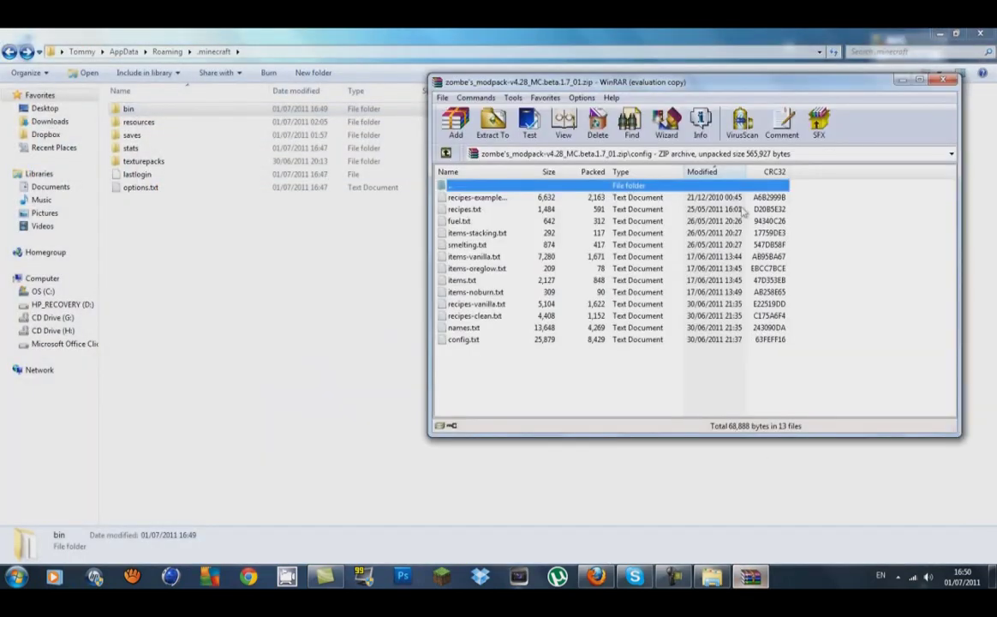
left_click_drag(708, 94, 740, 112)
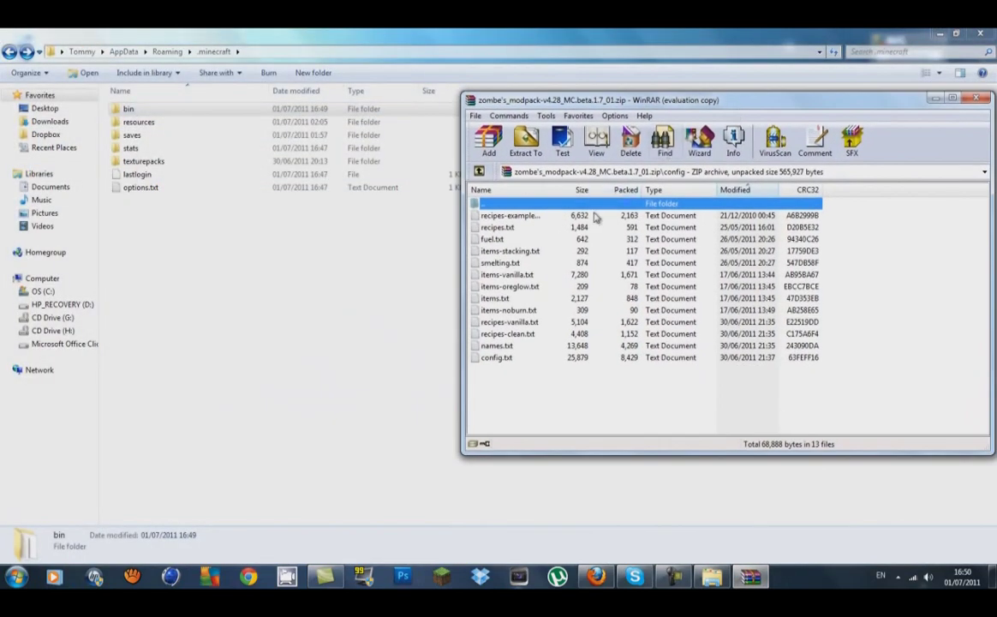
double_click(582, 208)
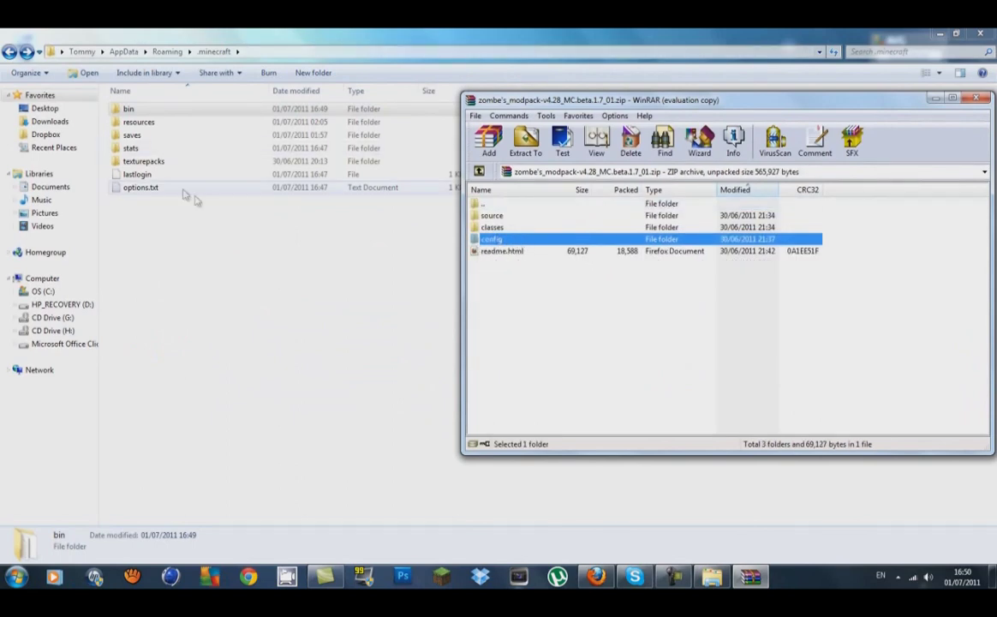
Step: Create a new folder named mods inside .minecraft and open it
left_click(205, 231)
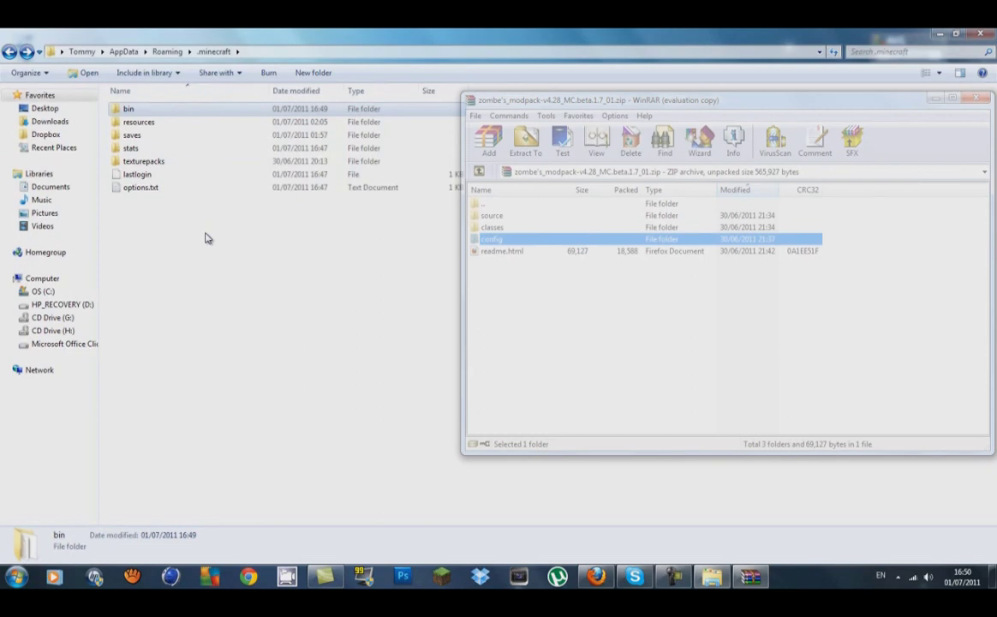
right_click(209, 227)
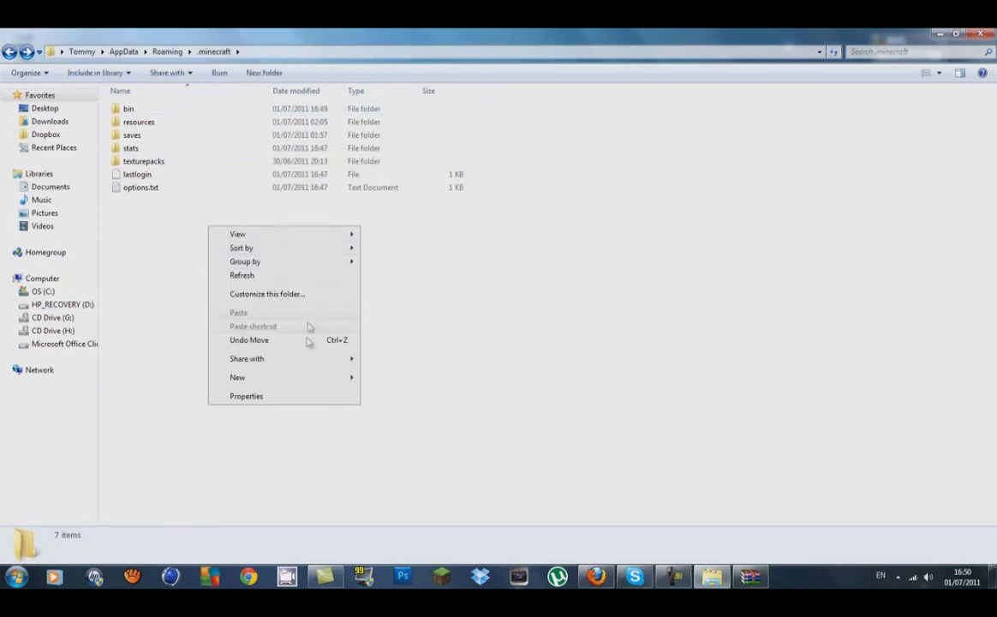
mouse_move(287, 382)
left_click(437, 379)
type("mods")
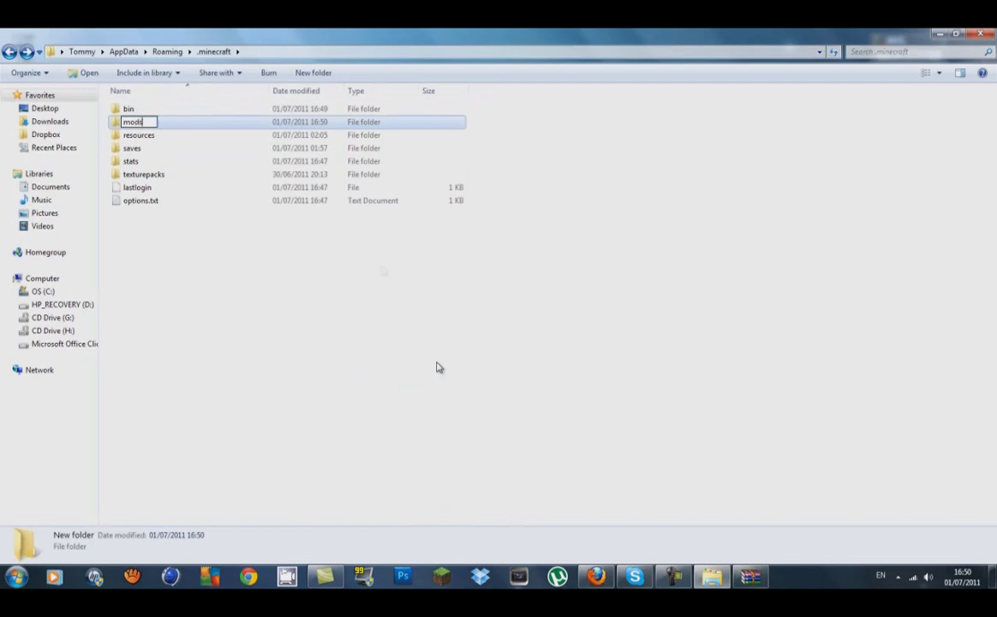
left_click(385, 257)
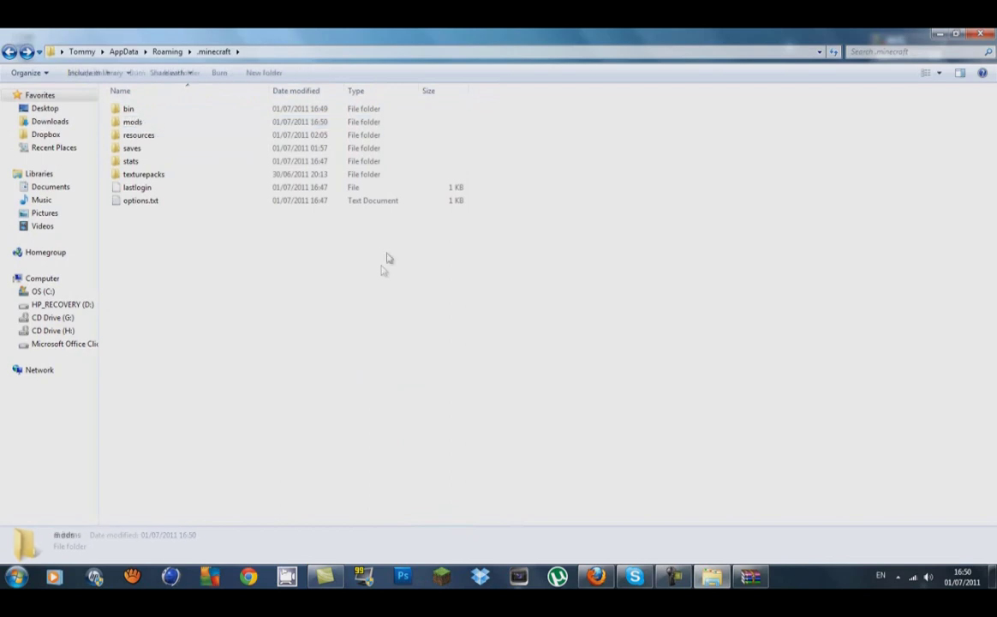
double_click(237, 125)
Step: Create a folder named zombe inside mods, open it, and minimize the window
right_click(269, 176)
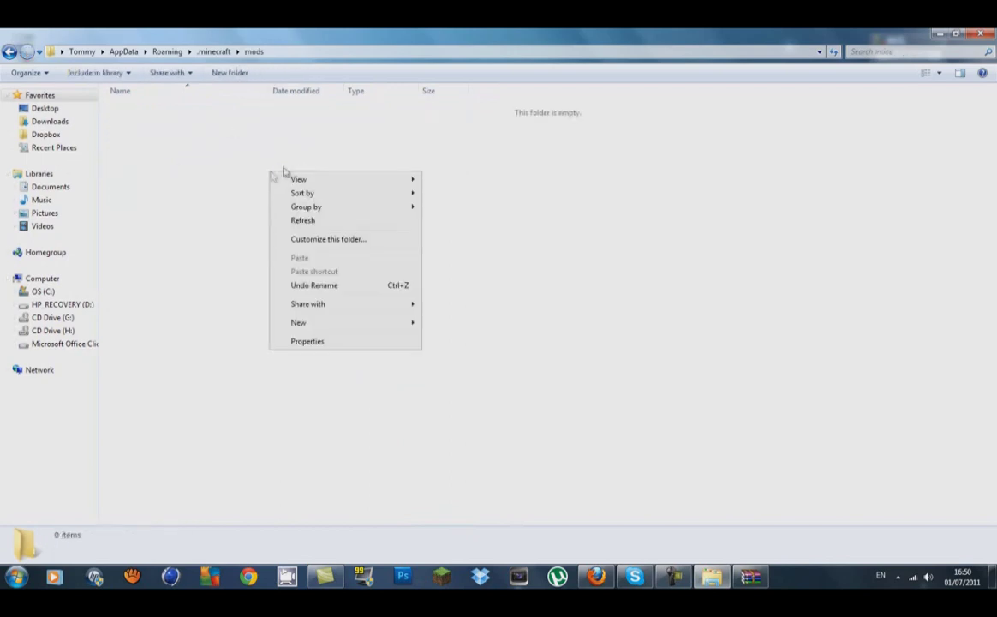
mouse_move(399, 319)
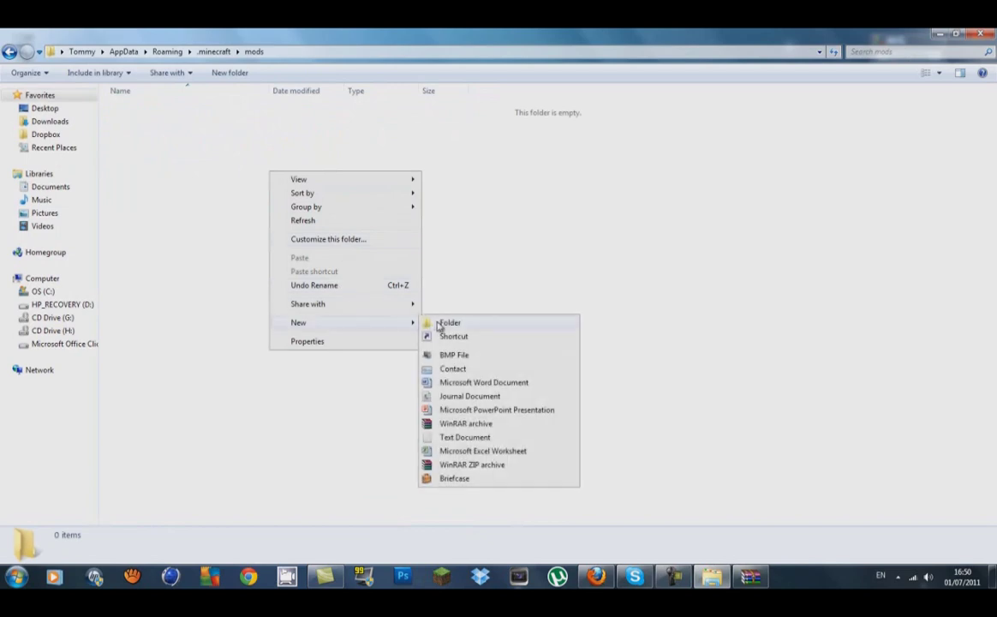
left_click(439, 324)
type("zombe")
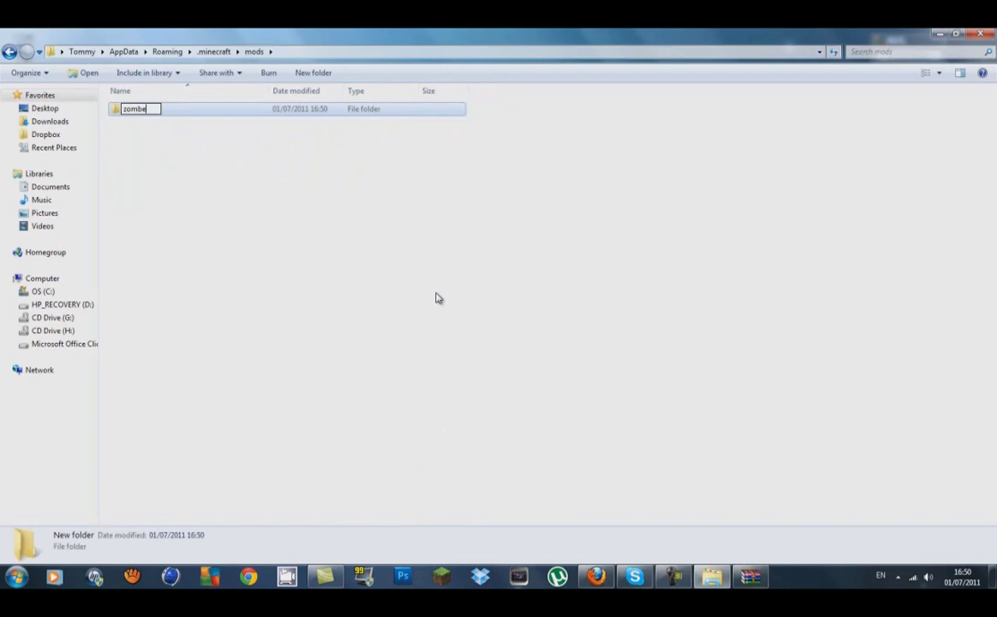
left_click(438, 298)
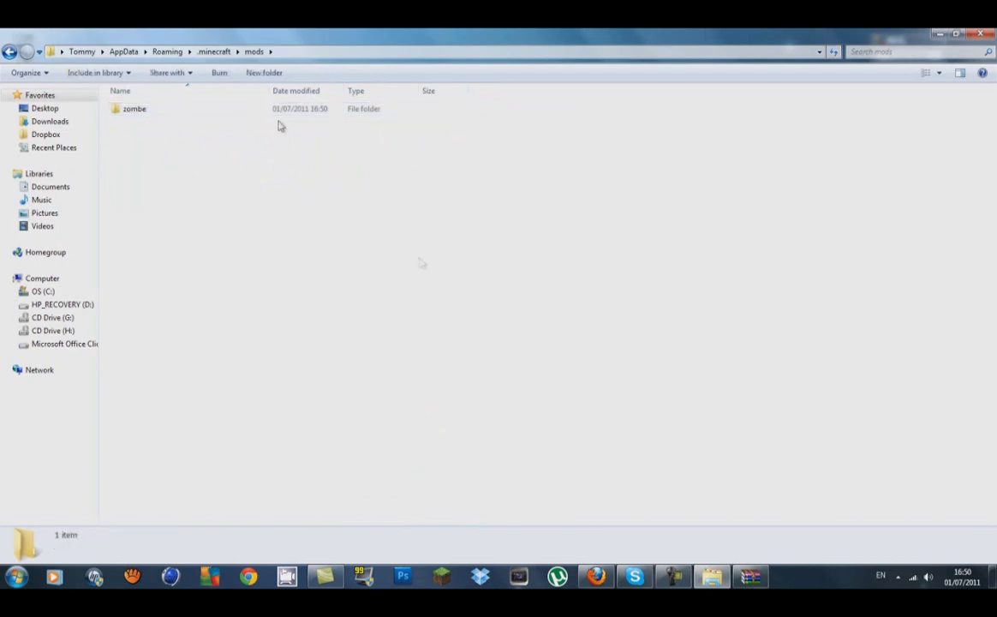
double_click(207, 112)
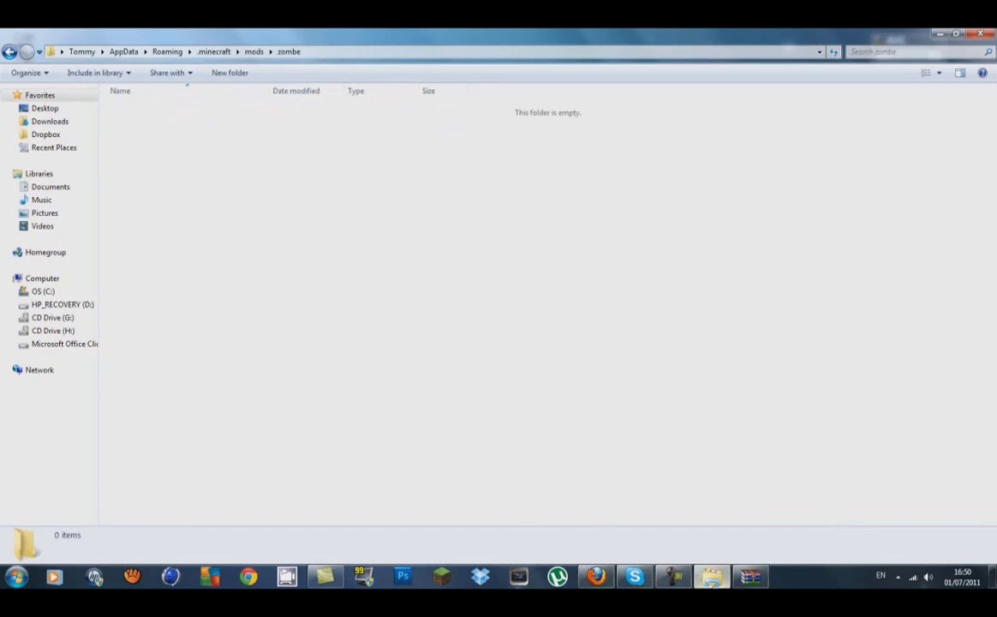
left_click(712, 577)
Step: Drag all 13 text files from the archive's config folder into the zombe folder
left_click(712, 576)
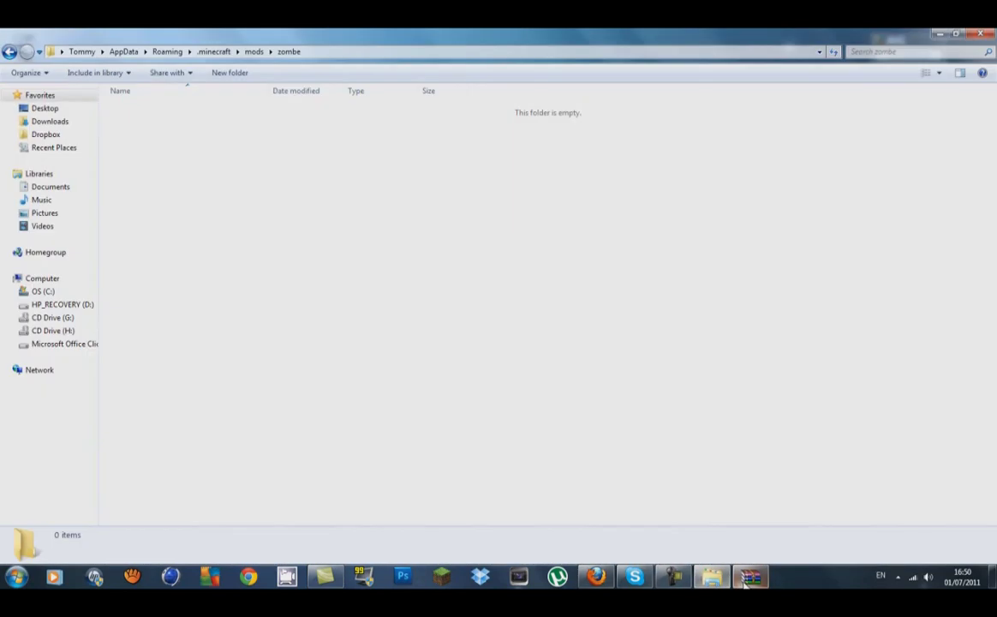
left_click(749, 578)
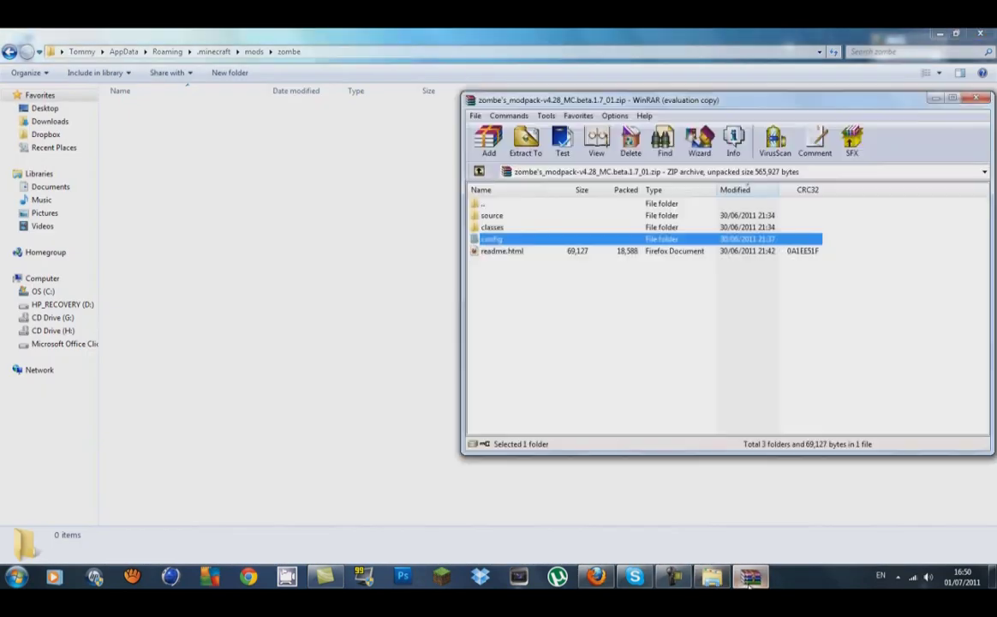
double_click(492, 240)
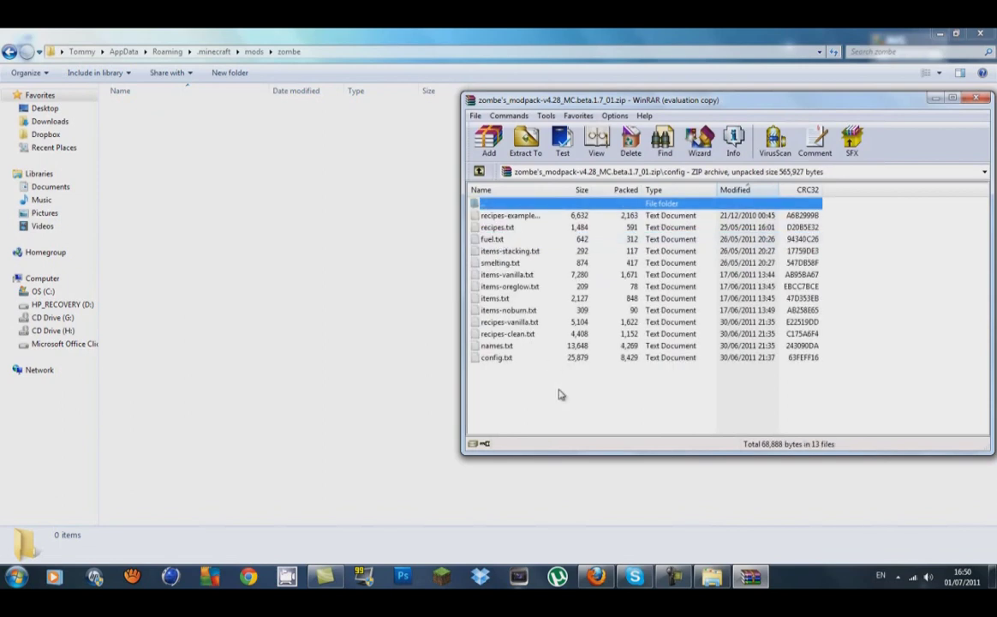
left_click_drag(558, 389, 470, 221)
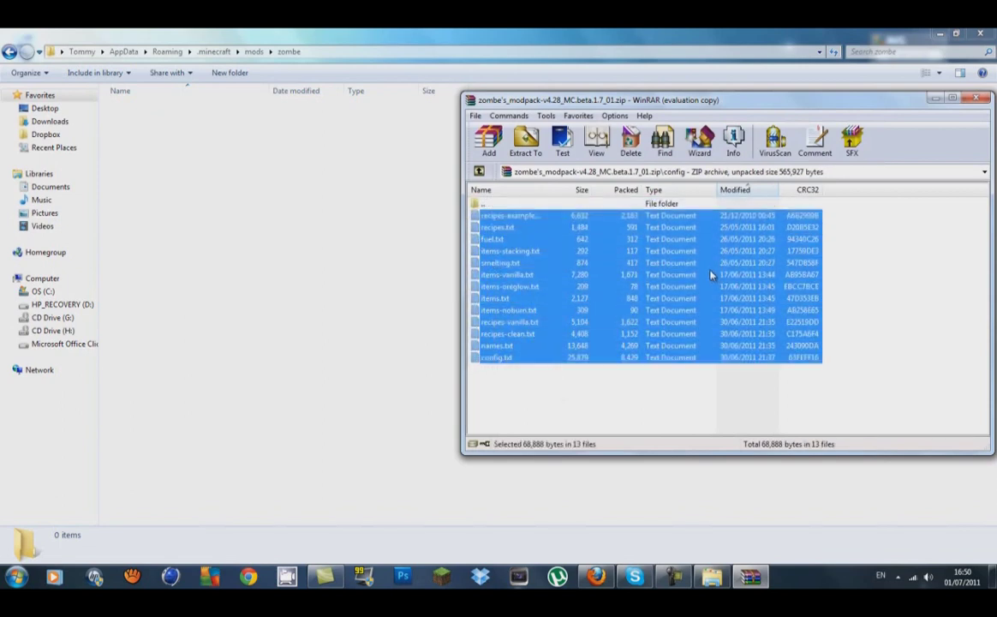
left_click_drag(215, 202, 228, 219)
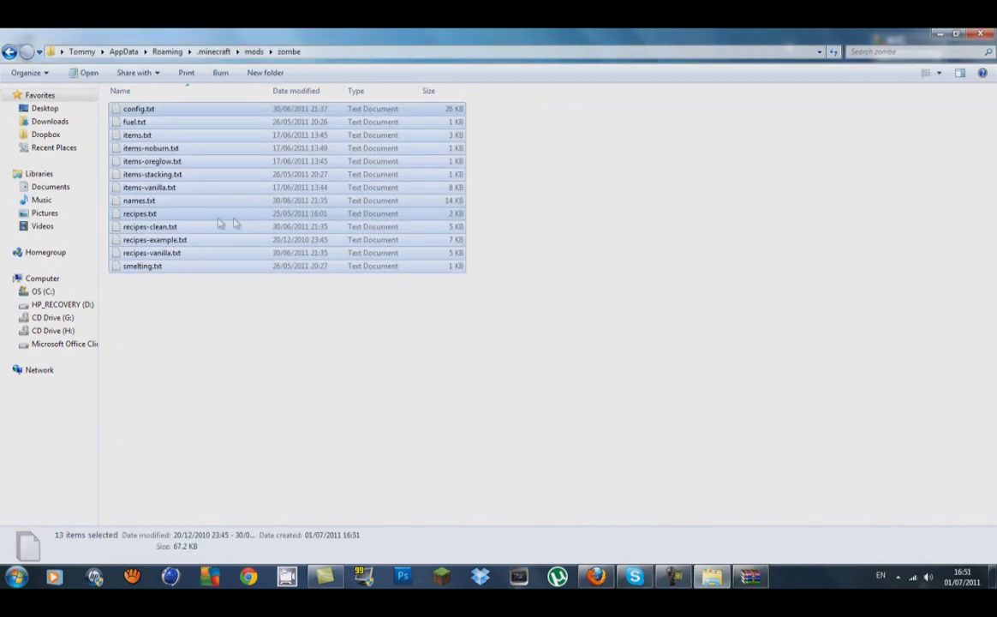
Step: Close the WinRAR archive window and clear the copied-file selection
left_click(750, 576)
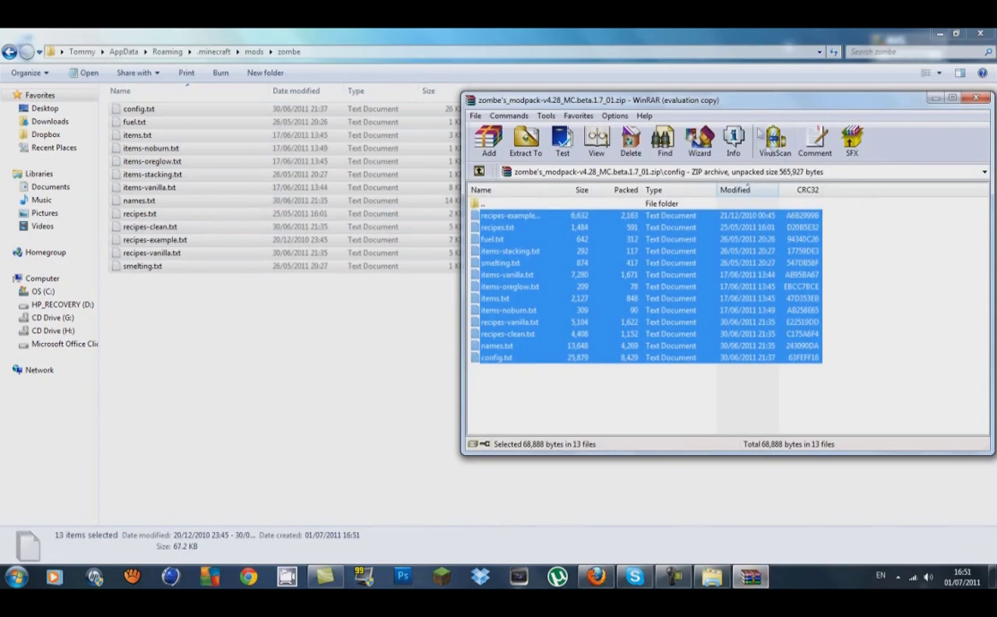
left_click(891, 90)
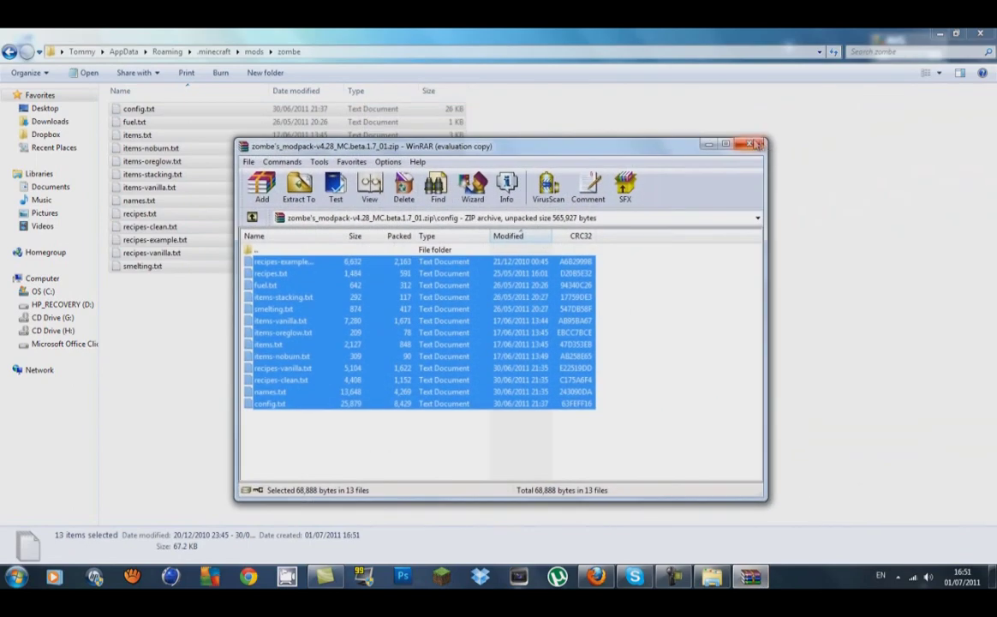
left_click(757, 144)
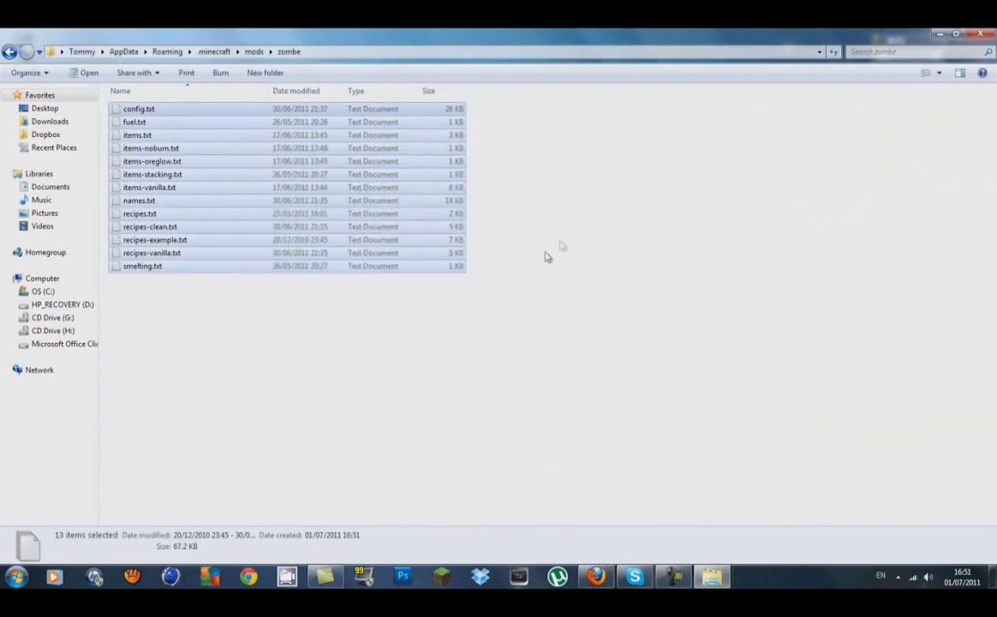
left_click(545, 256)
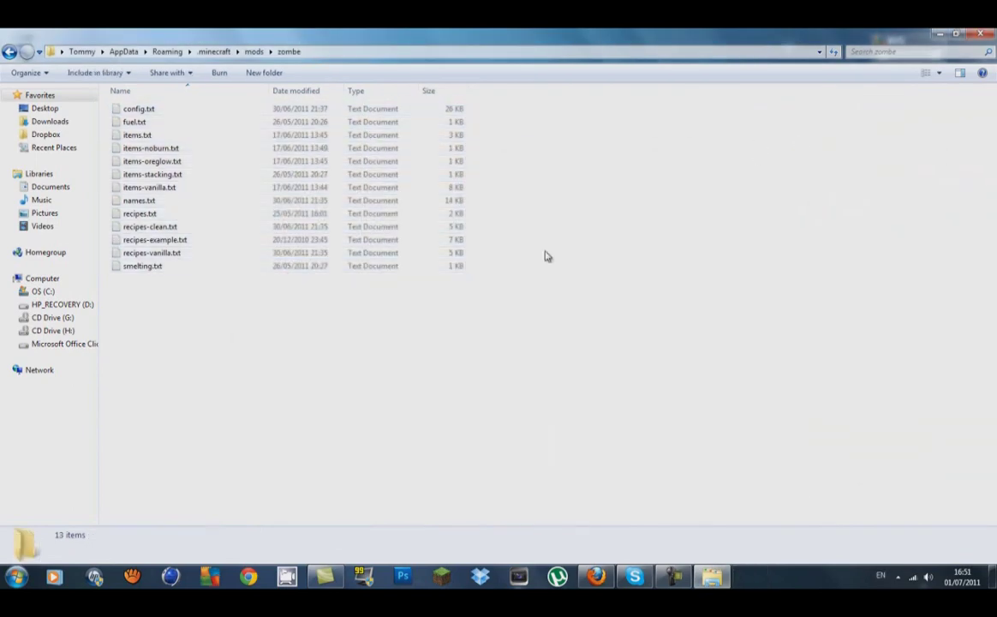
Step: Open config.txt maximized in Notepad and delete the # before modFlyEnabled = yes
double_click(146, 109)
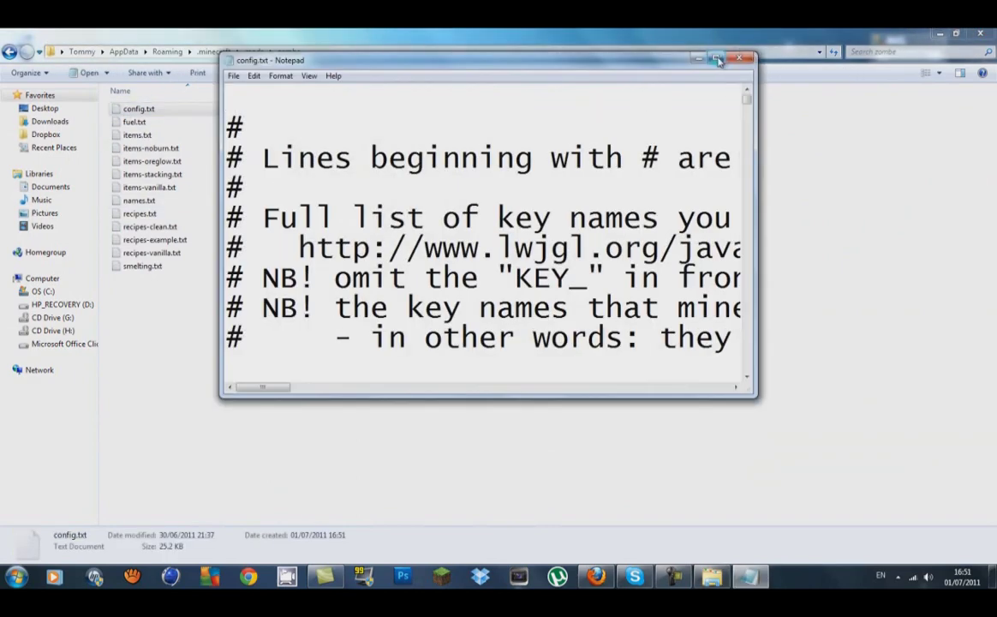
double_click(664, 56)
mouse_move(990, 72)
left_mouse_down()
mouse_move(990, 120)
mouse_move(990, 65)
mouse_move(990, 83)
left_mouse_up()
scroll(782, 190, "down", 20)
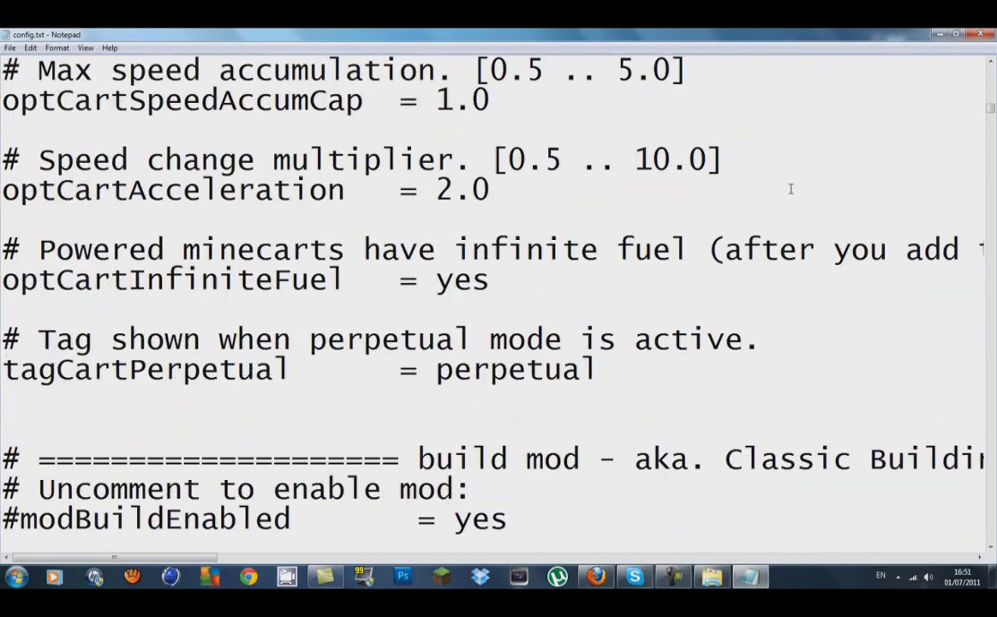
scroll(782, 191, "down", 10)
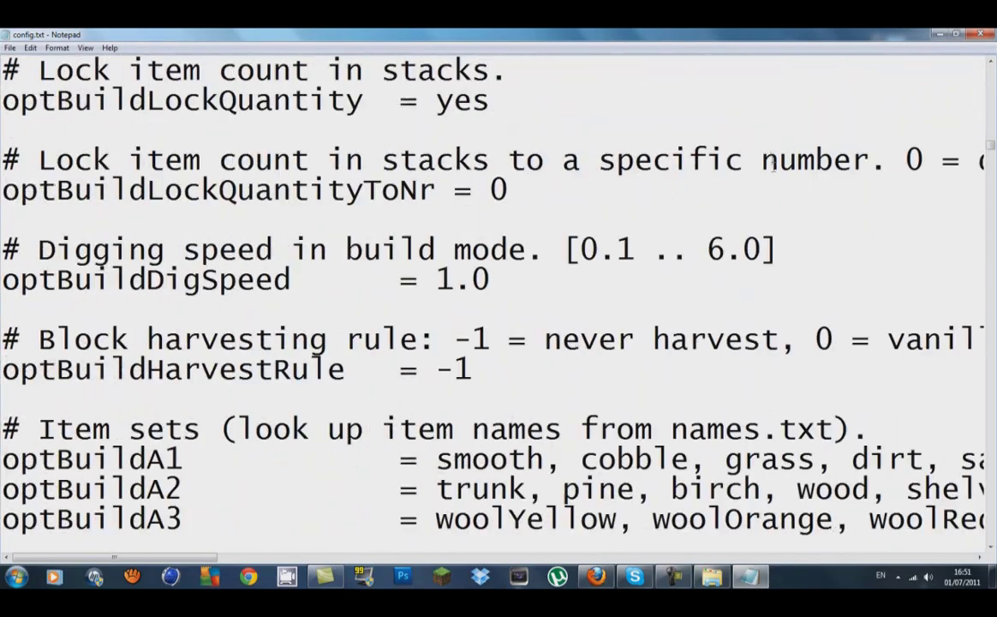
scroll(786, 243, "down", 3)
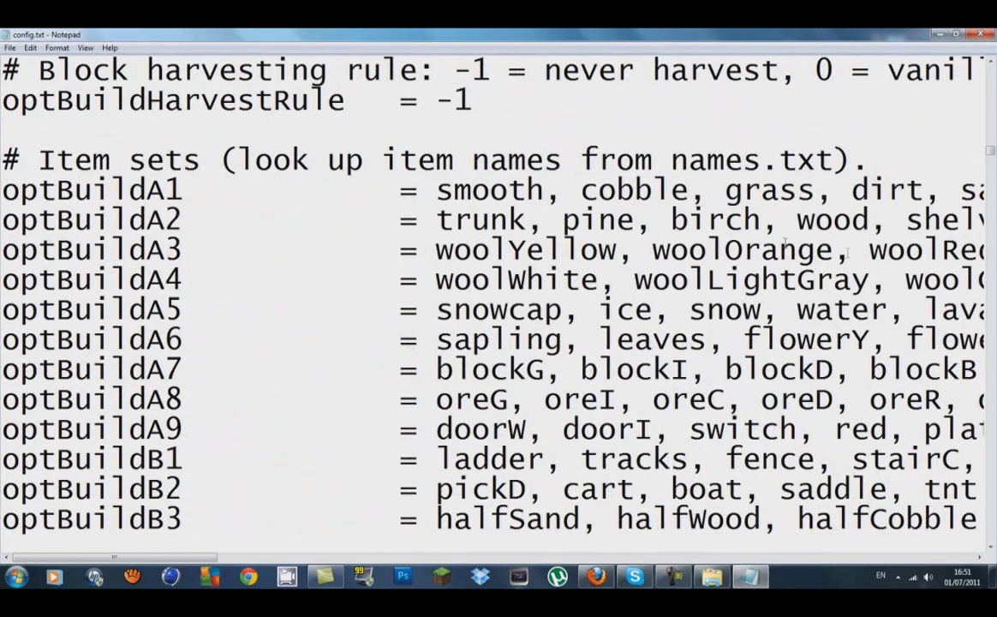
scroll(858, 190, "down", 12)
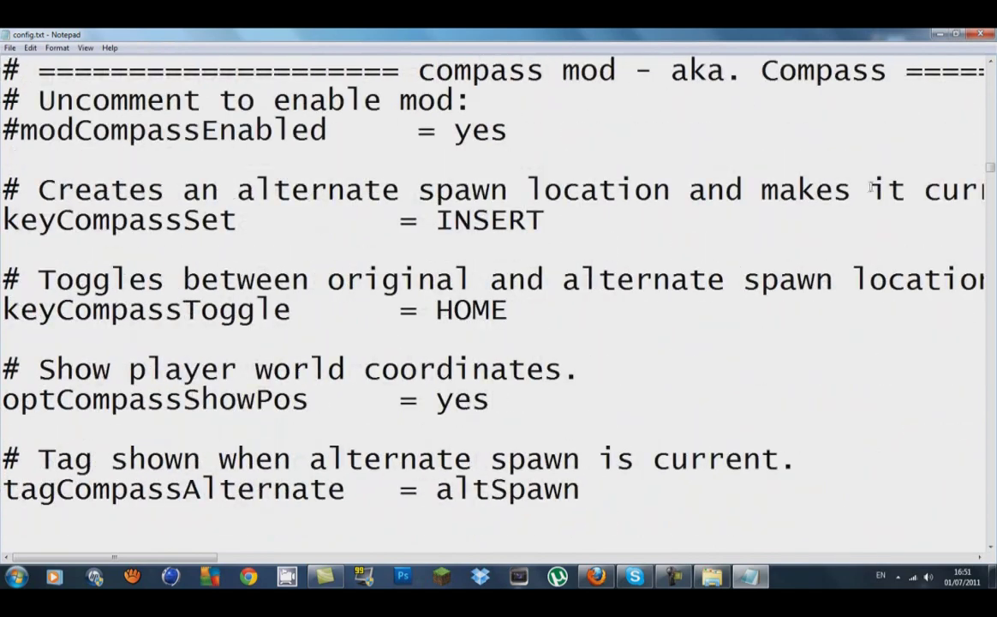
scroll(857, 191, "down", 6)
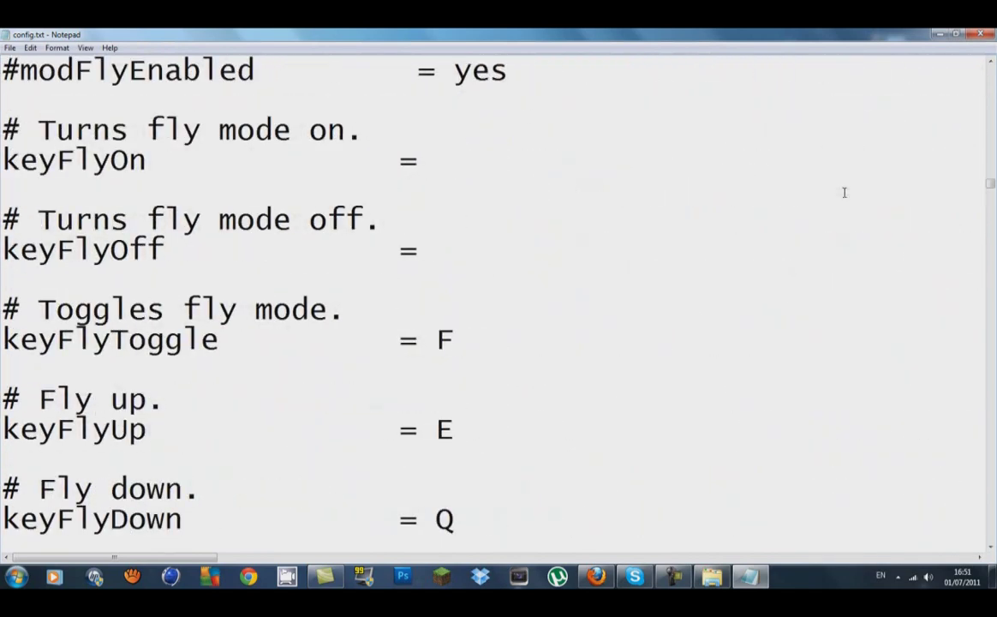
scroll(469, 330, "up", 2)
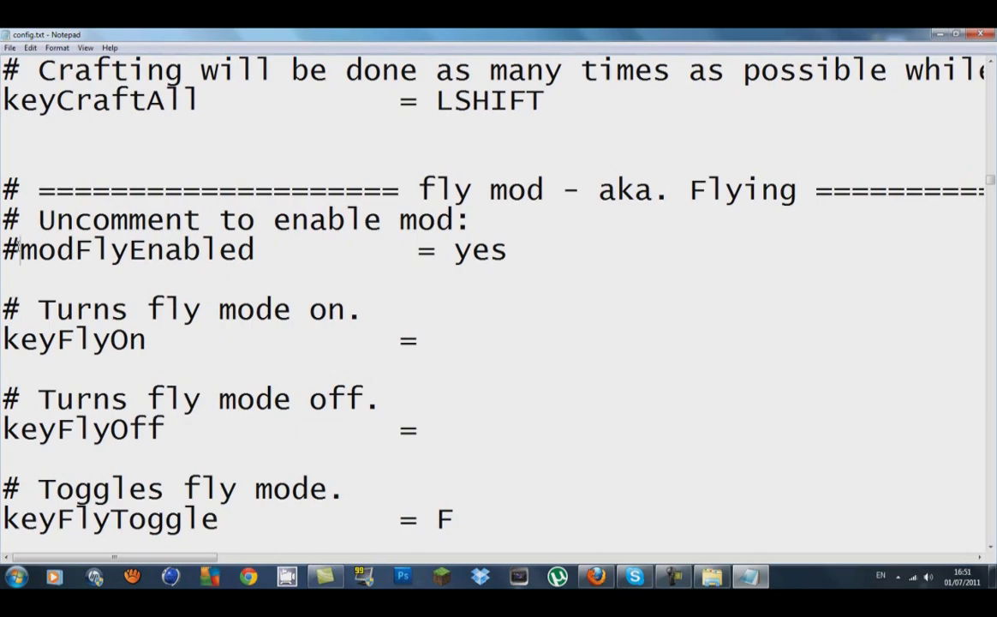
left_click(17, 245)
key("BackSpace")
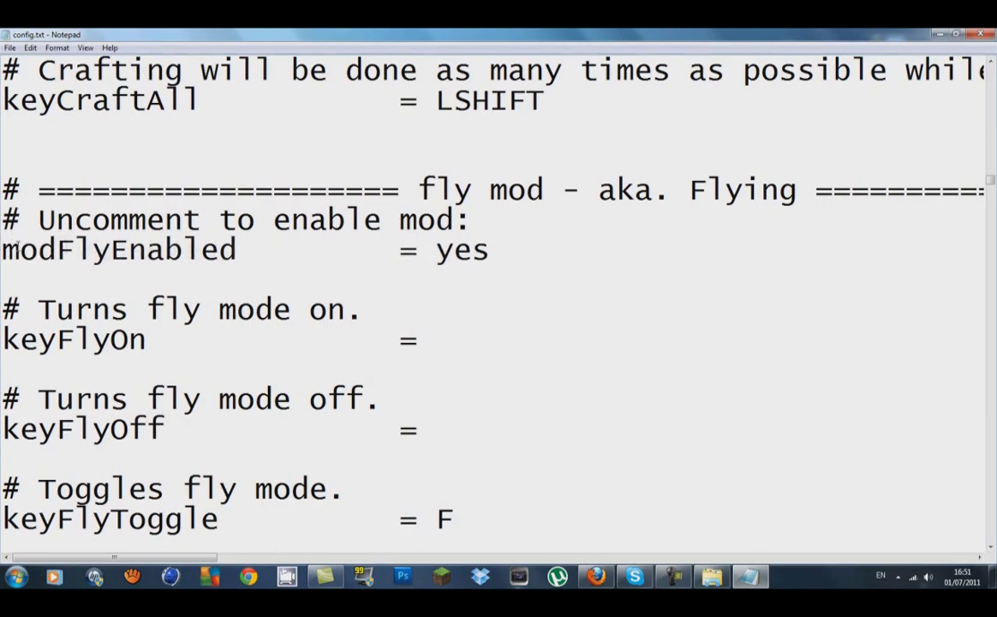
Step: Save the edited config.txt through the File menu
scroll(278, 224, "down", 4)
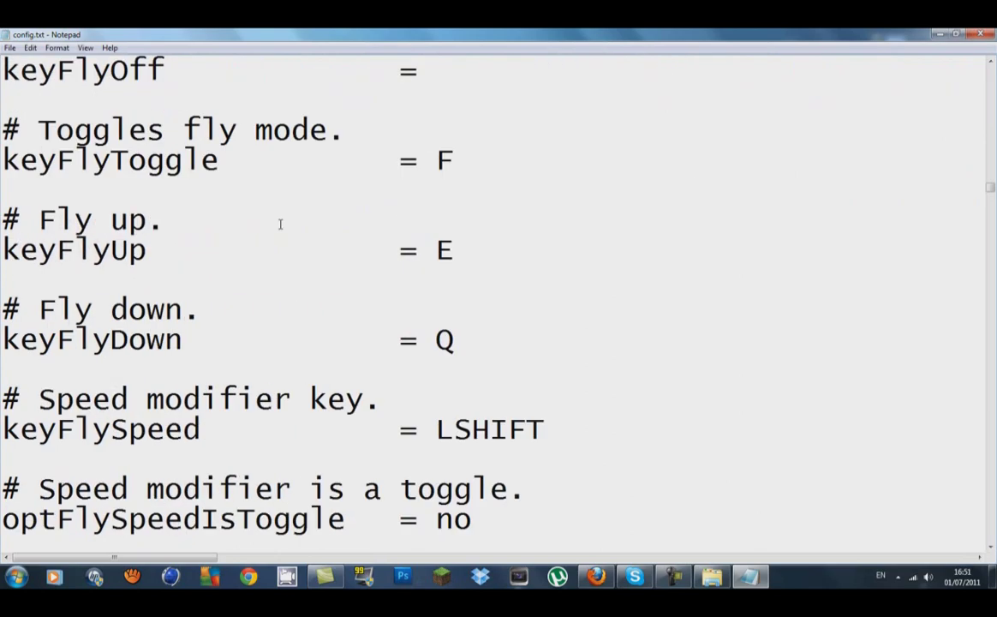
scroll(280, 224, "down", 10)
scroll(230, 205, "up", 15)
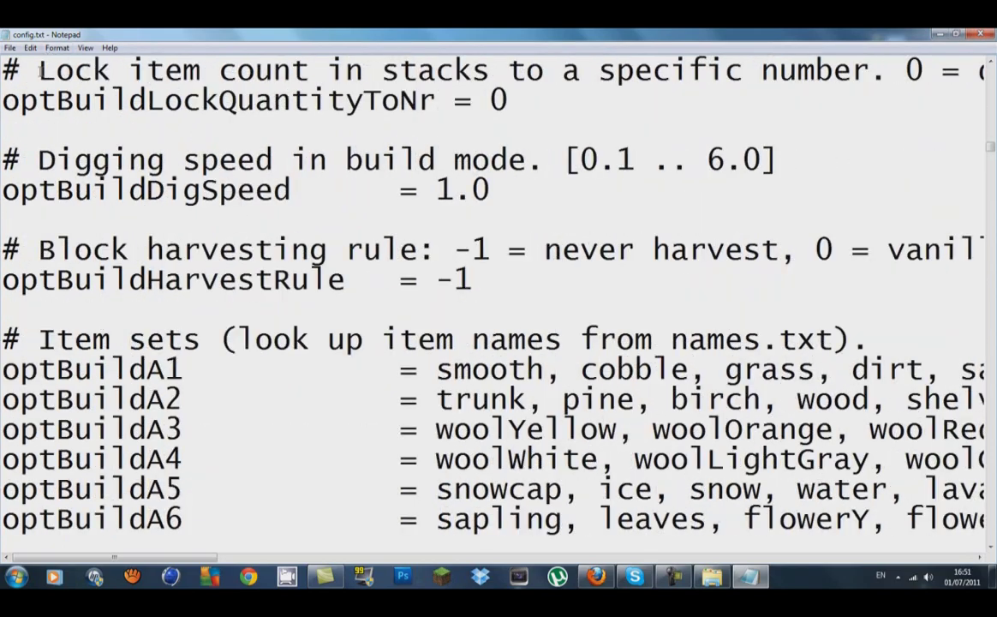
scroll(3, 56, "up", 3)
left_click(9, 48)
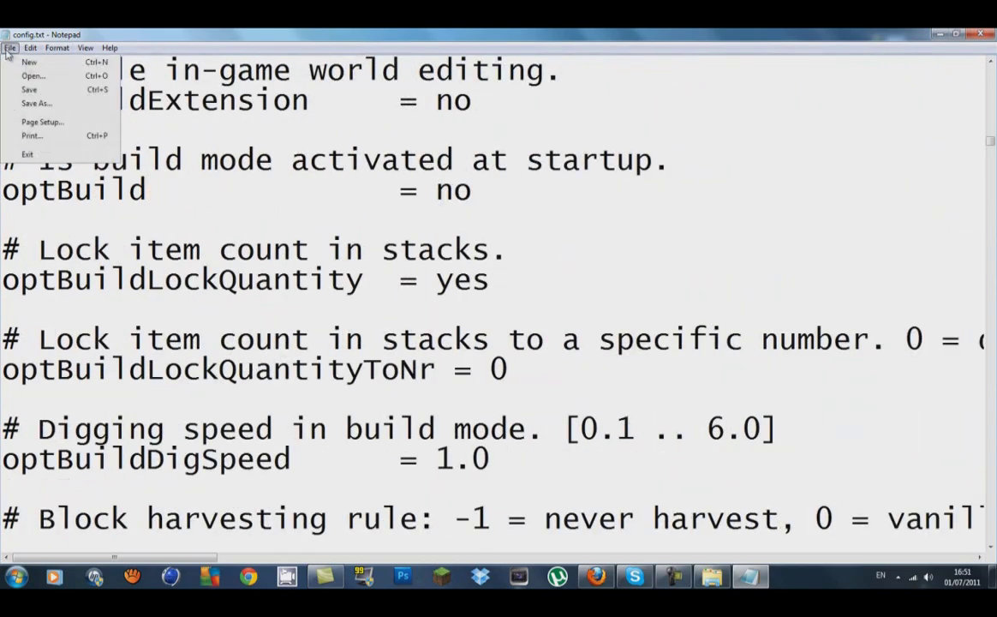
left_click(41, 92)
Step: Close Notepad and the zombe folder window, then launch Minecraft from the desktop
left_click(985, 33)
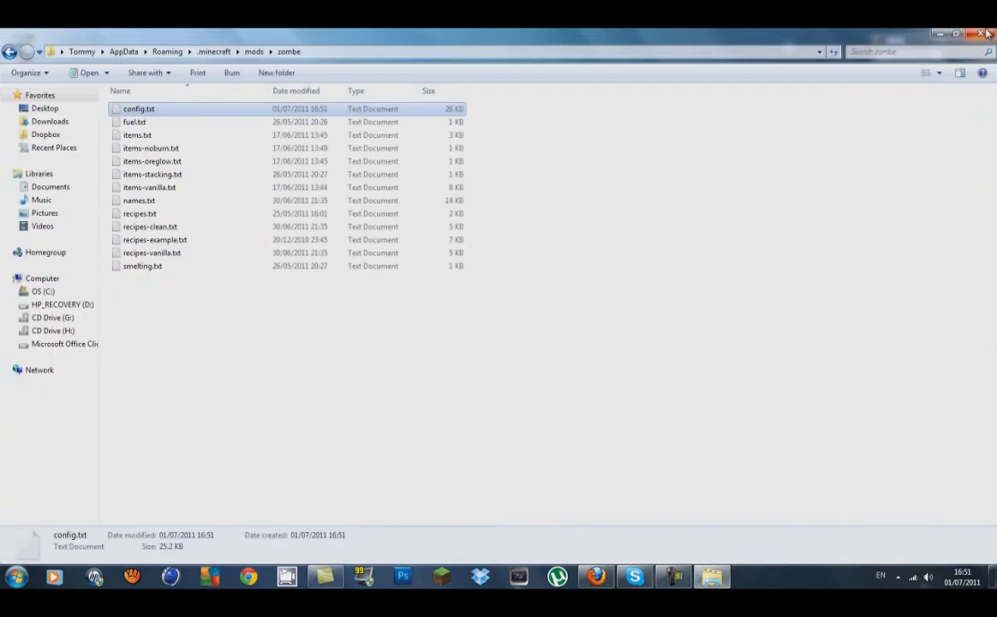
left_click(985, 33)
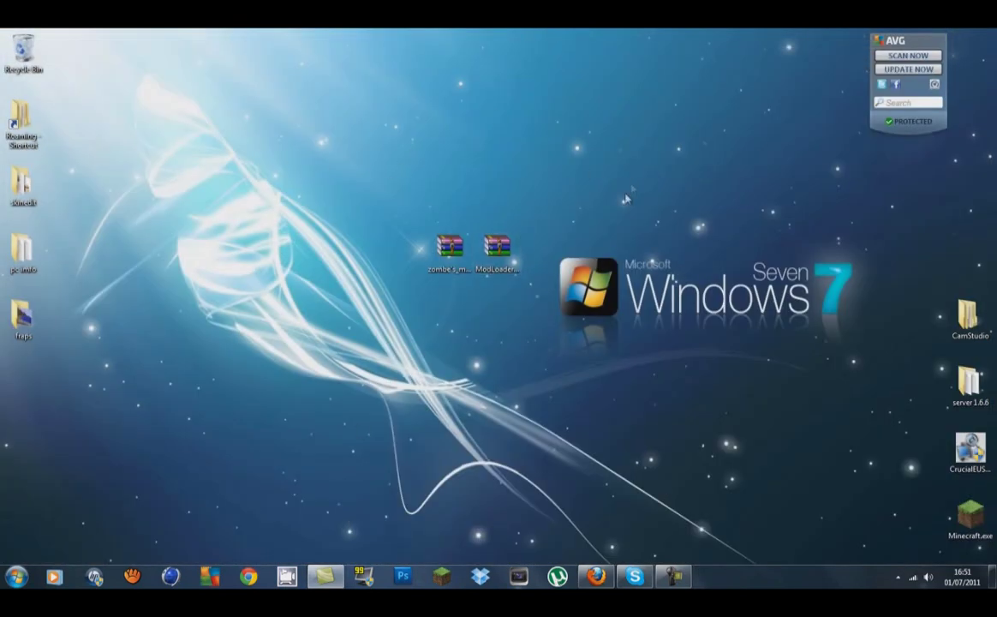
left_click(442, 576)
Step: Allow the launcher past the security warning and log in to load Minecraft Beta 1.7.2
left_click(533, 313)
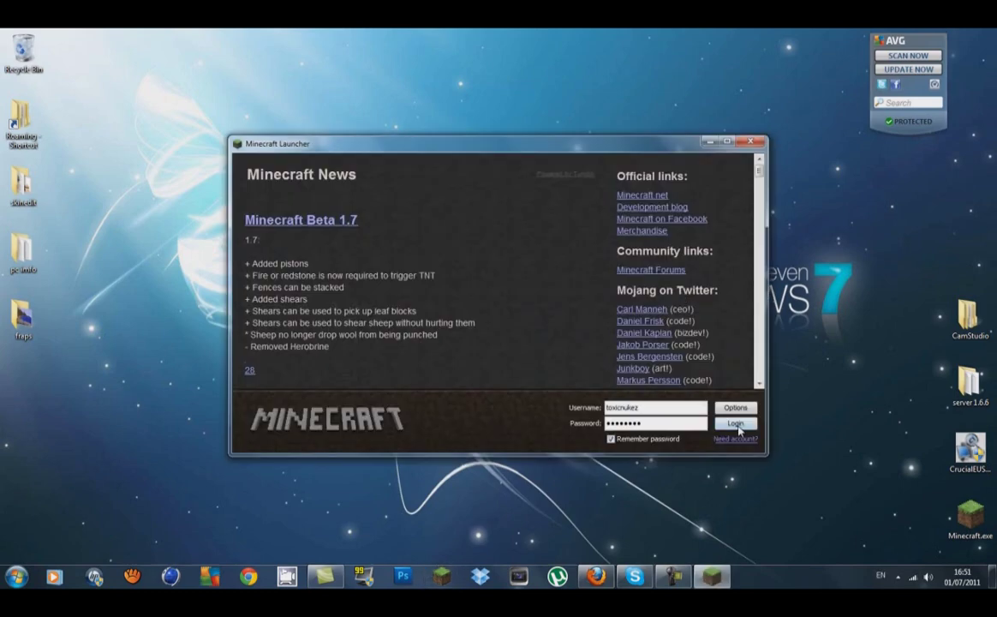
left_click(735, 425)
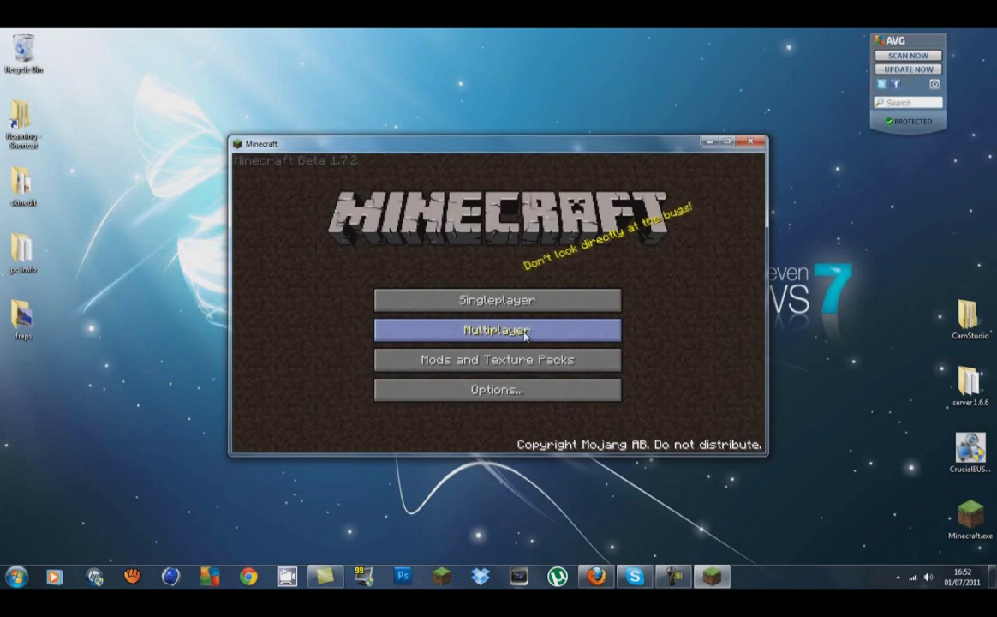
Step: Under Singleplayer, generate a world named New World with a blank seed and default settings
left_click(526, 336)
left_click(533, 406)
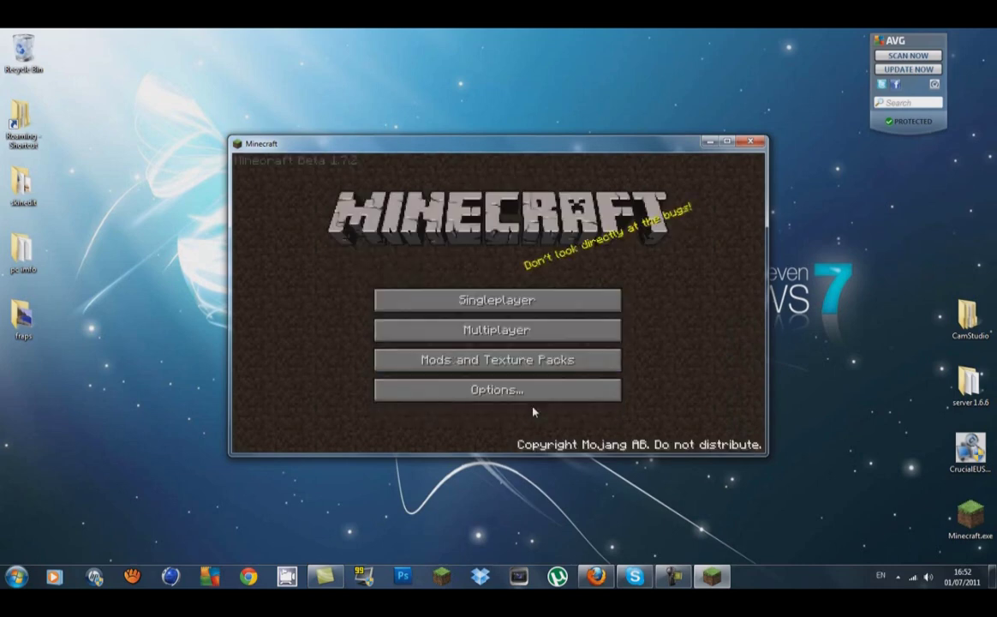
left_click(547, 302)
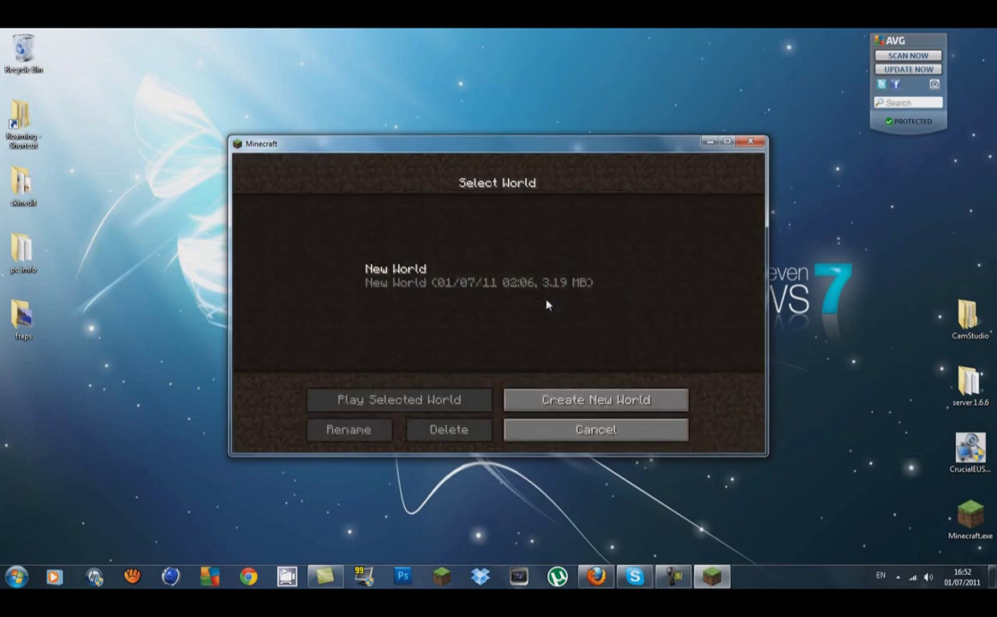
left_click(531, 399)
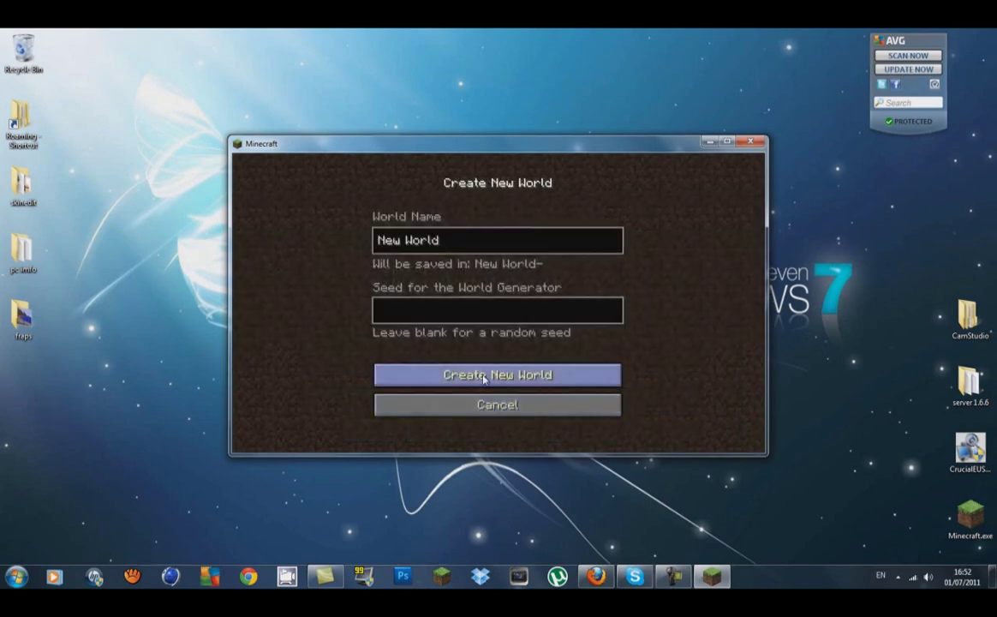
left_click(482, 380)
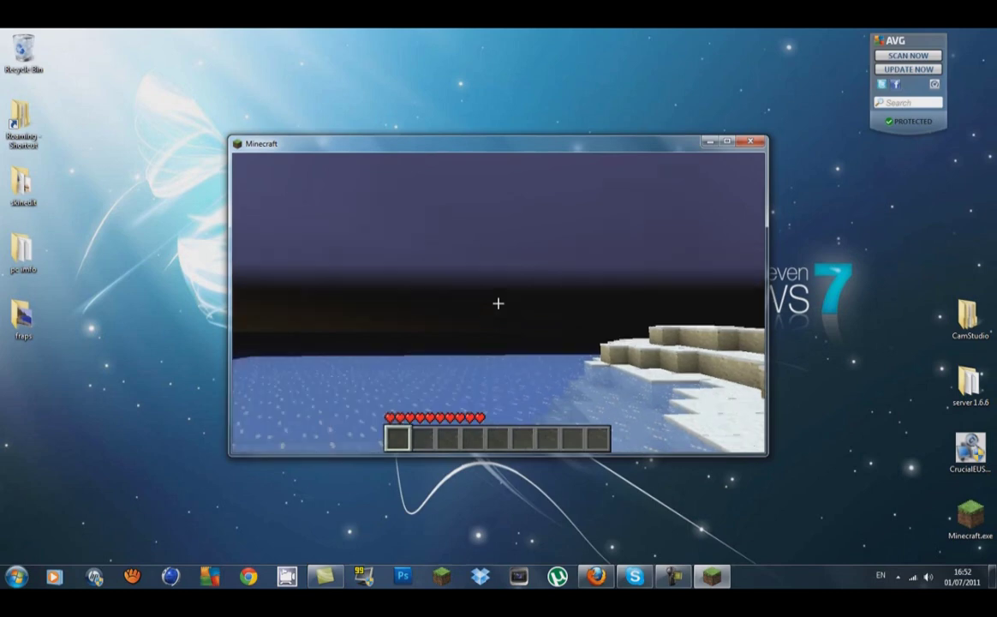
Step: Walk up the snowy slope, toggle flying with F, then bring up the game menu
mouse_move(498, 303)
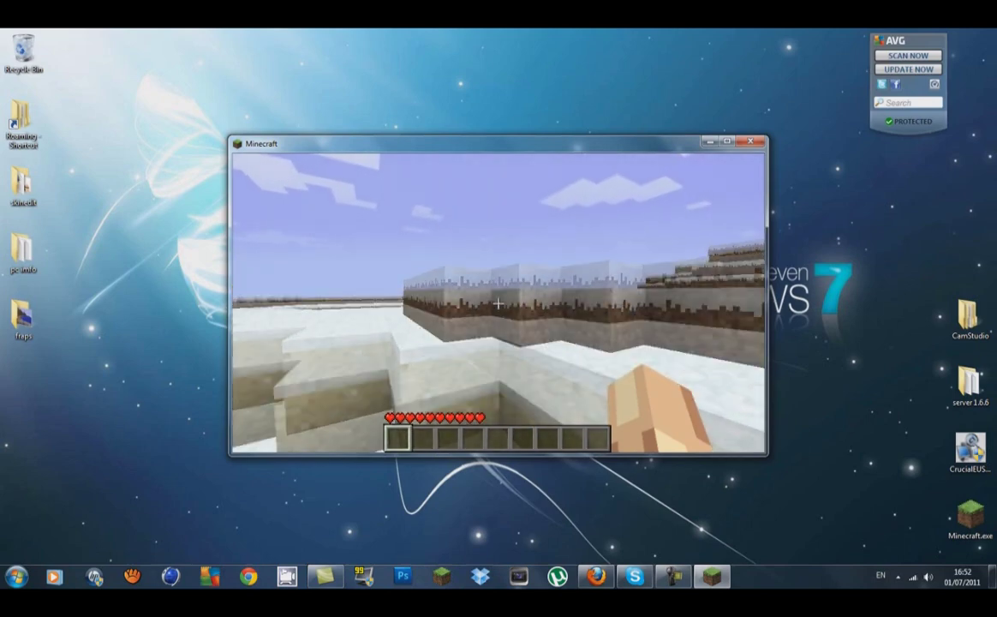
key("w")
key("space")
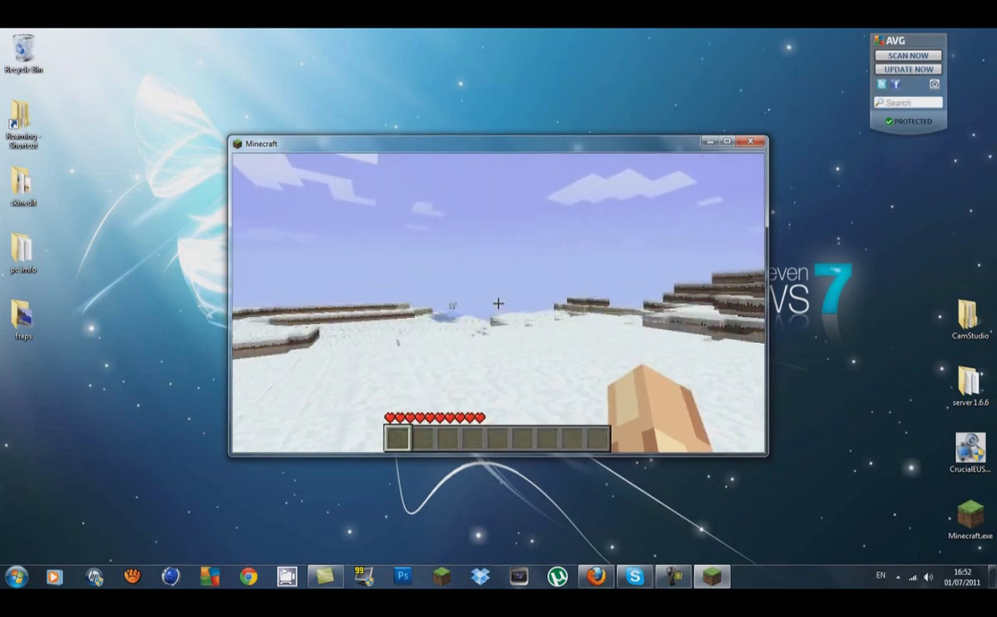
key("w")
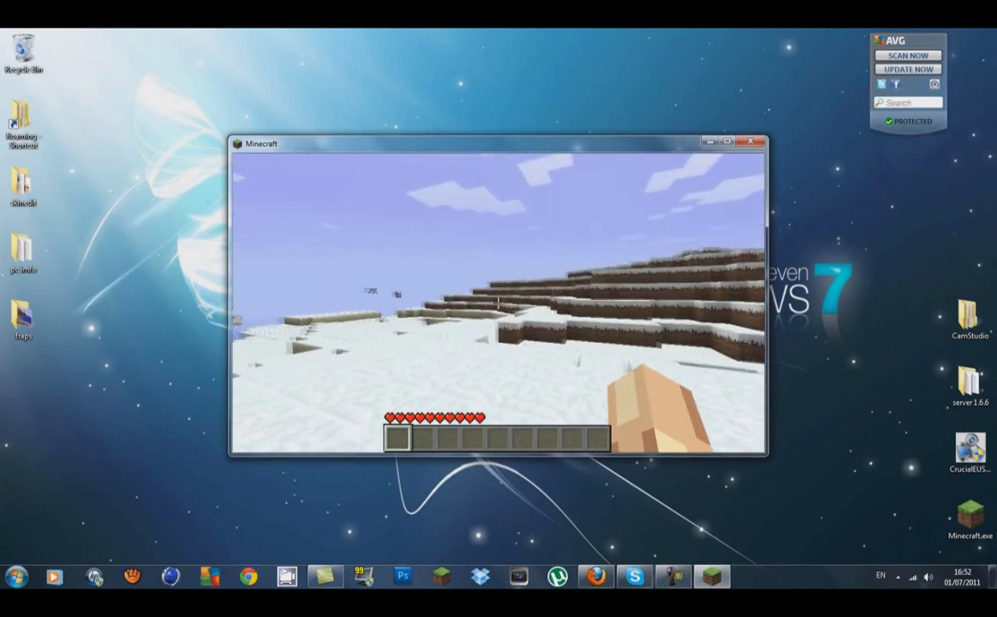
key("w")
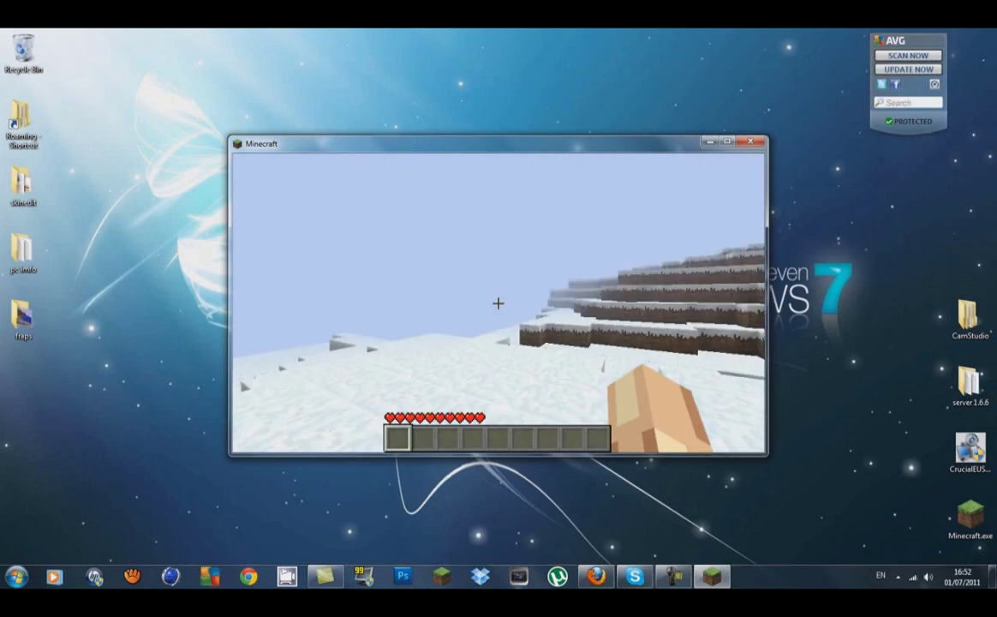
key("f")
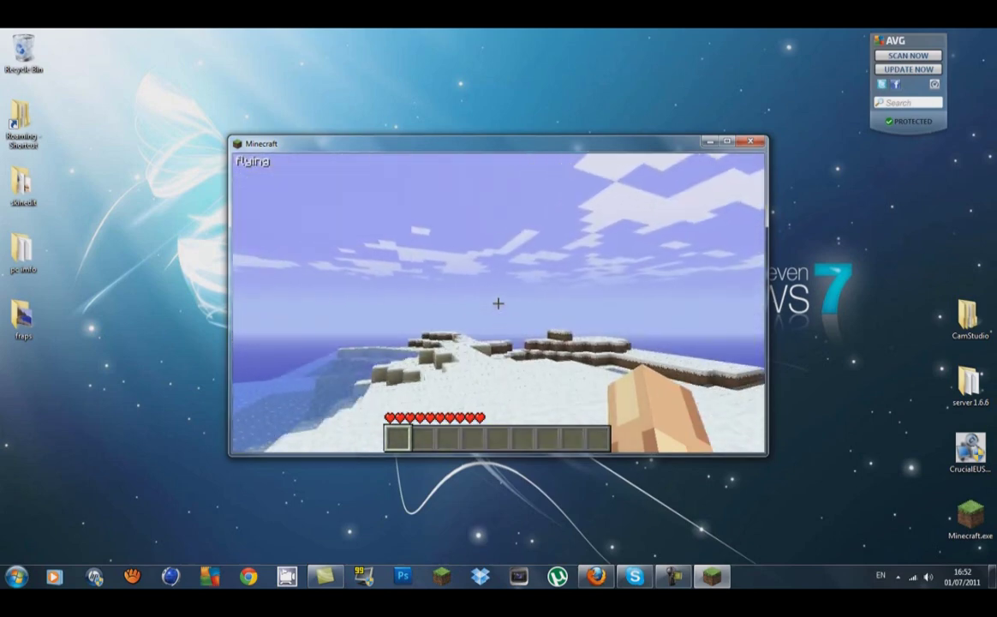
key("e")
key("Escape")
key("Escape")
Step: Look through Options, including Video Settings and the Controls screen, then leave Controls
left_click(502, 343)
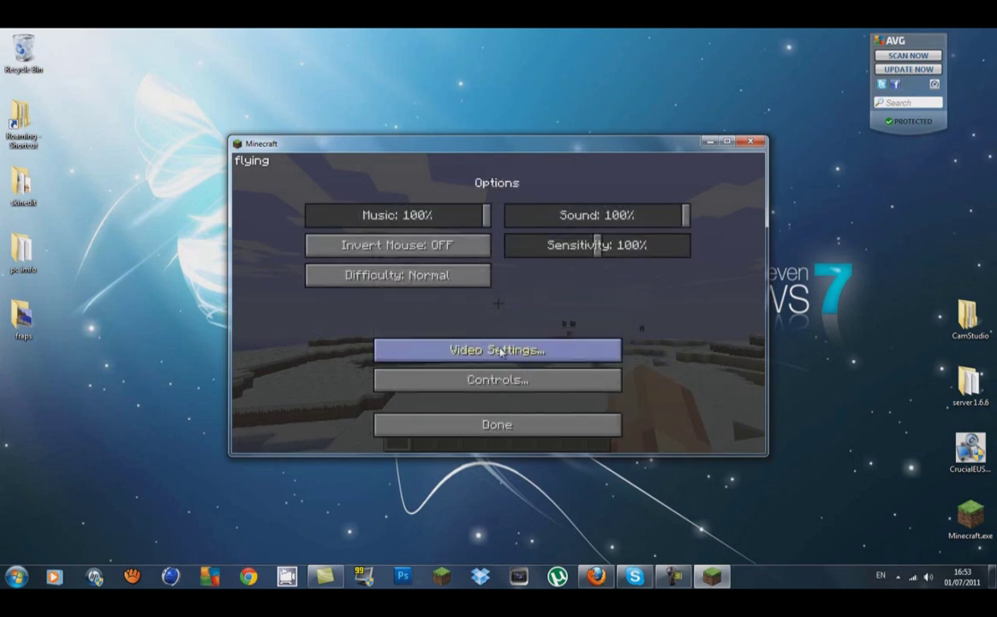
left_click(495, 347)
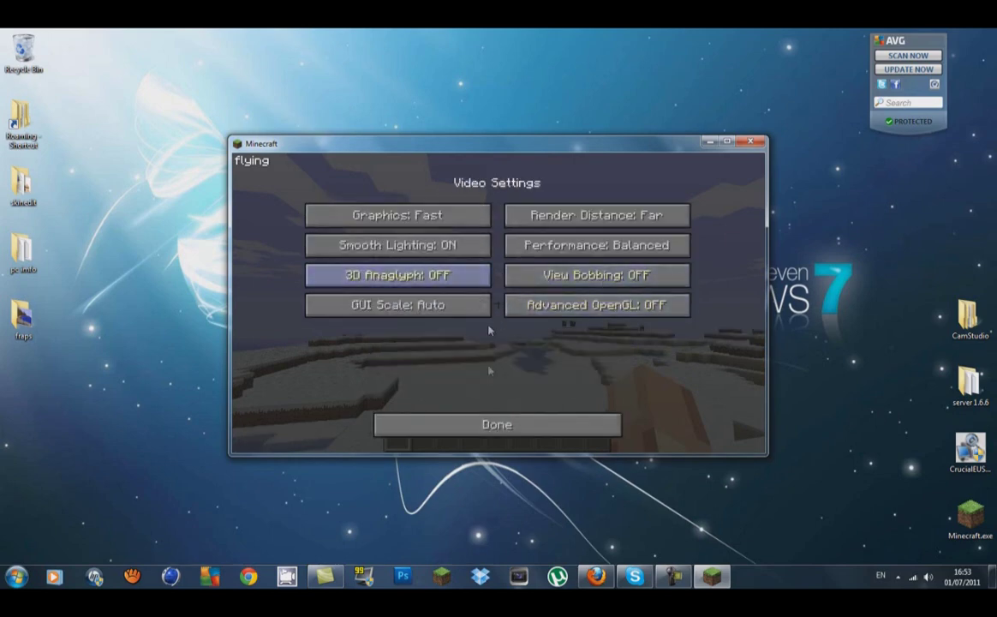
left_click(497, 424)
left_click(484, 386)
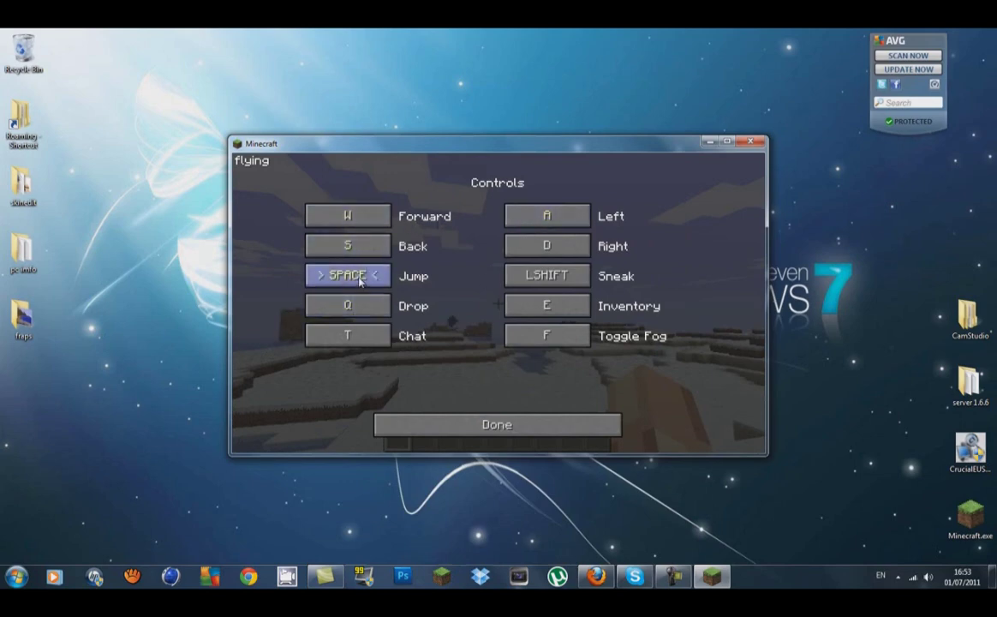
key("space")
left_click(439, 428)
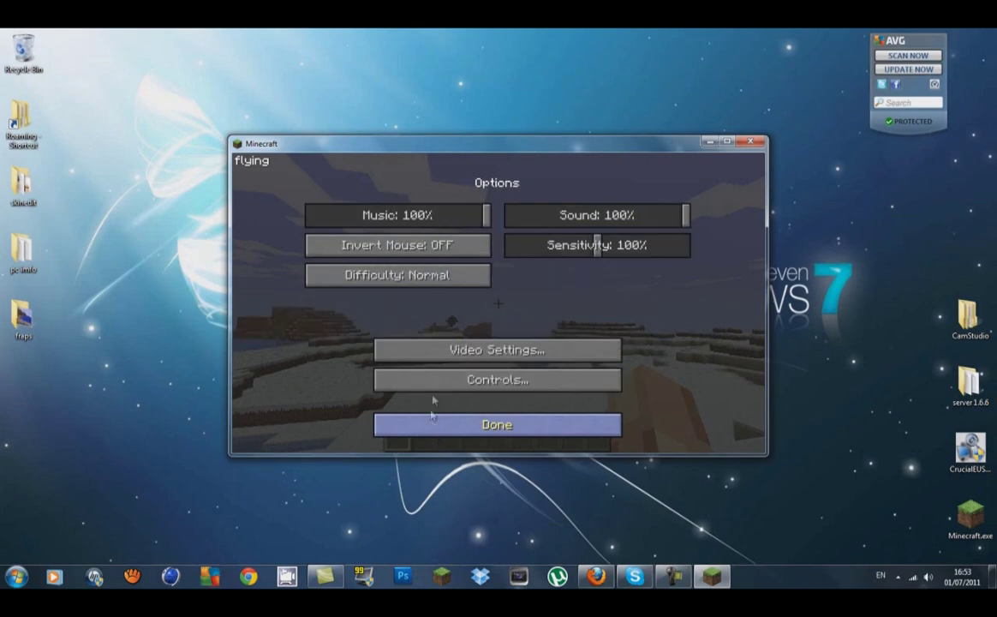
Step: Reopen Controls, rebind Sneak to TAB and Inventory to G, and click Done
left_click(461, 377)
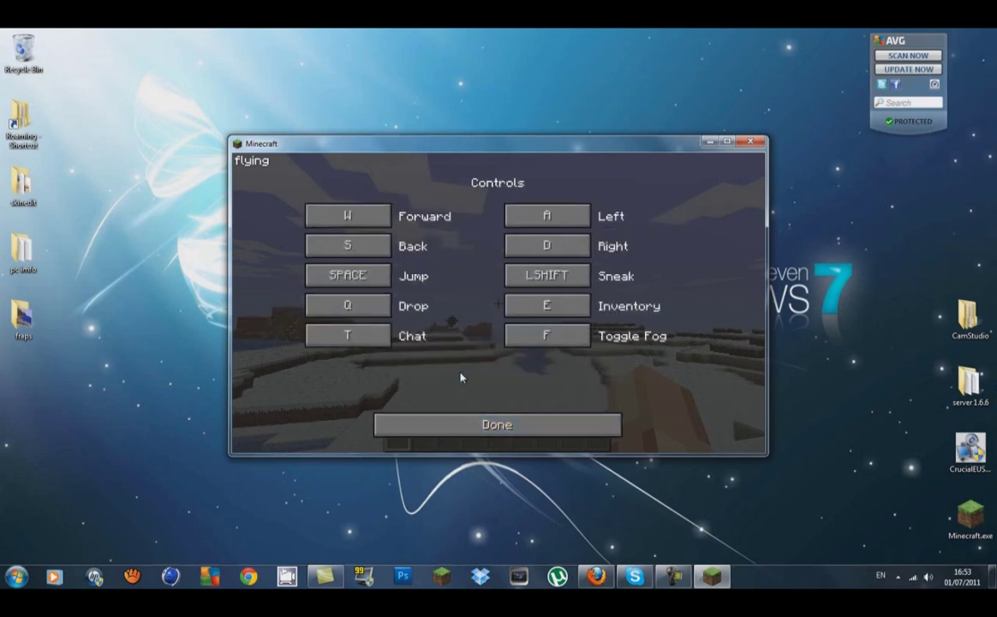
left_click(545, 284)
key("Caps_Lock")
left_click(545, 287)
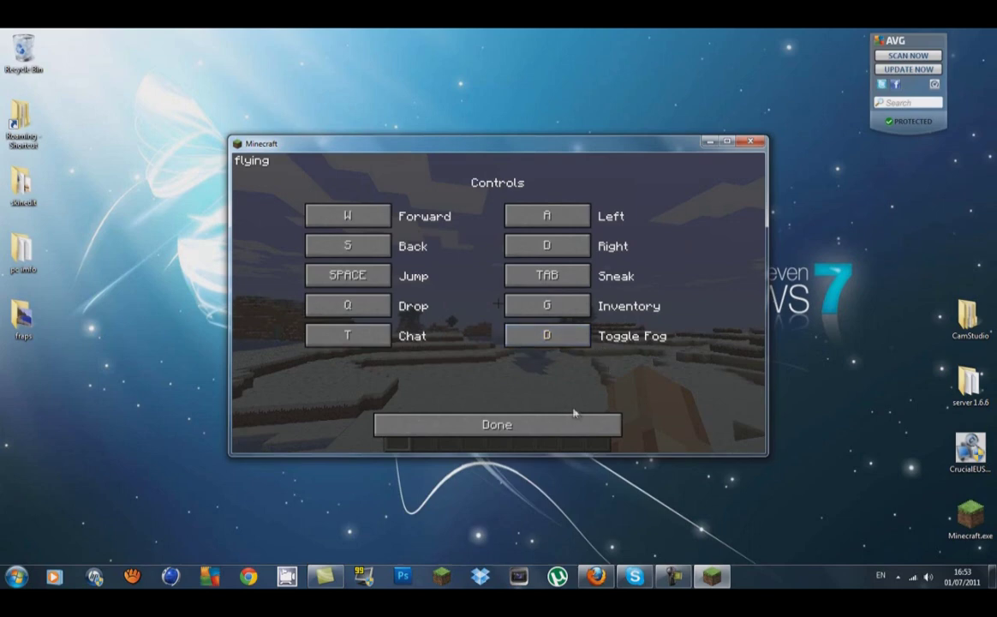
left_click(484, 423)
Step: Resume the game and fly over the snowy terrain, dropping to ground level
left_click(485, 424)
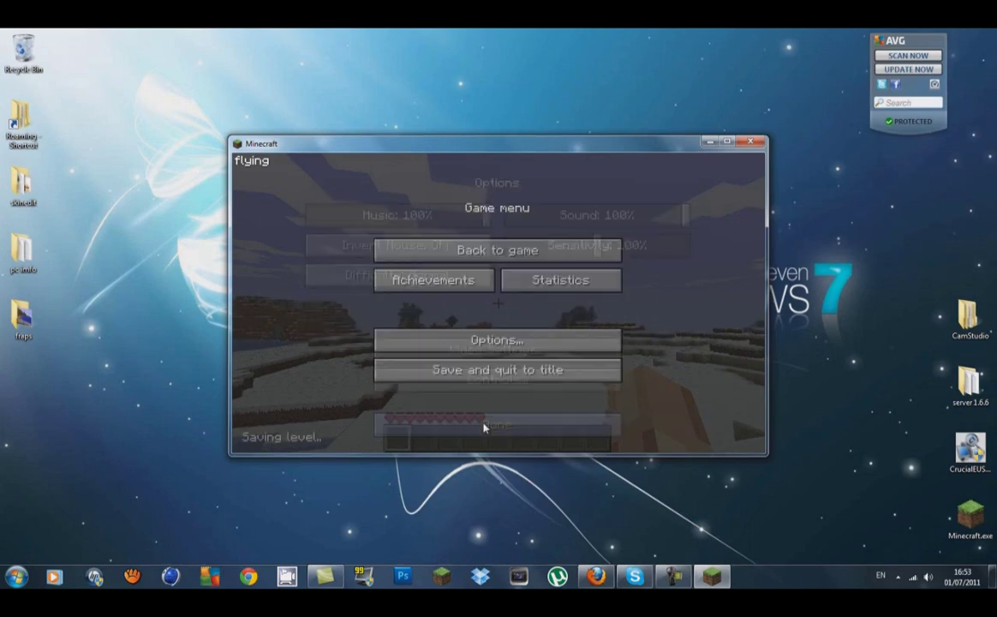
left_click(530, 253)
key("w")
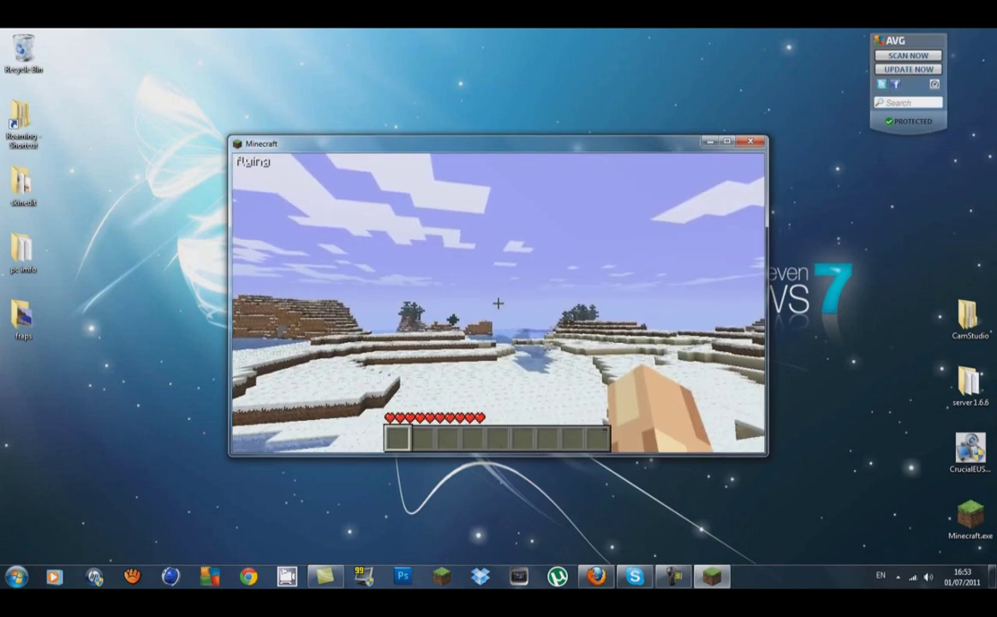
key("space")
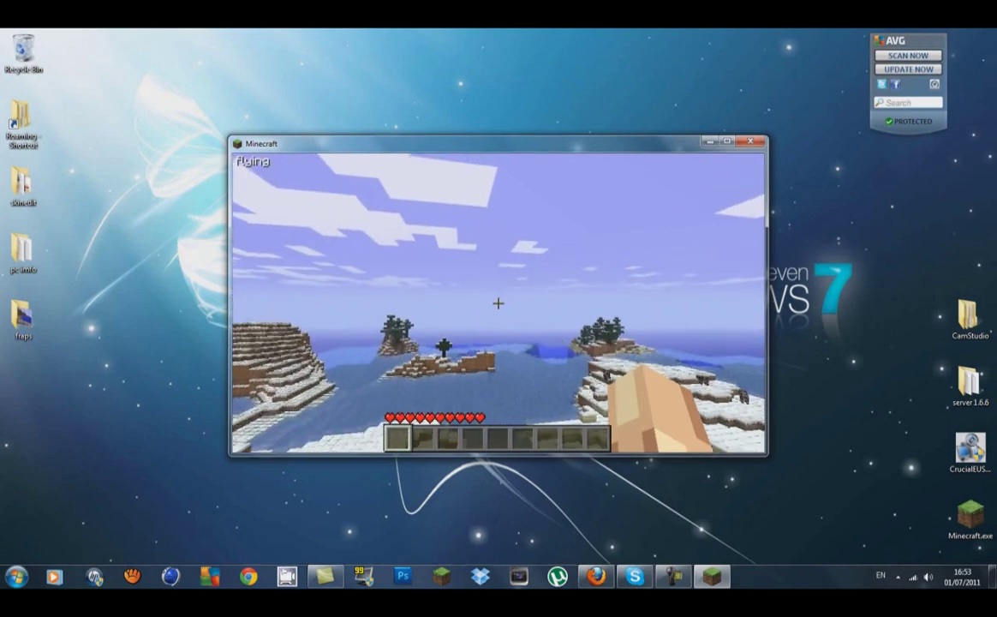
key("w")
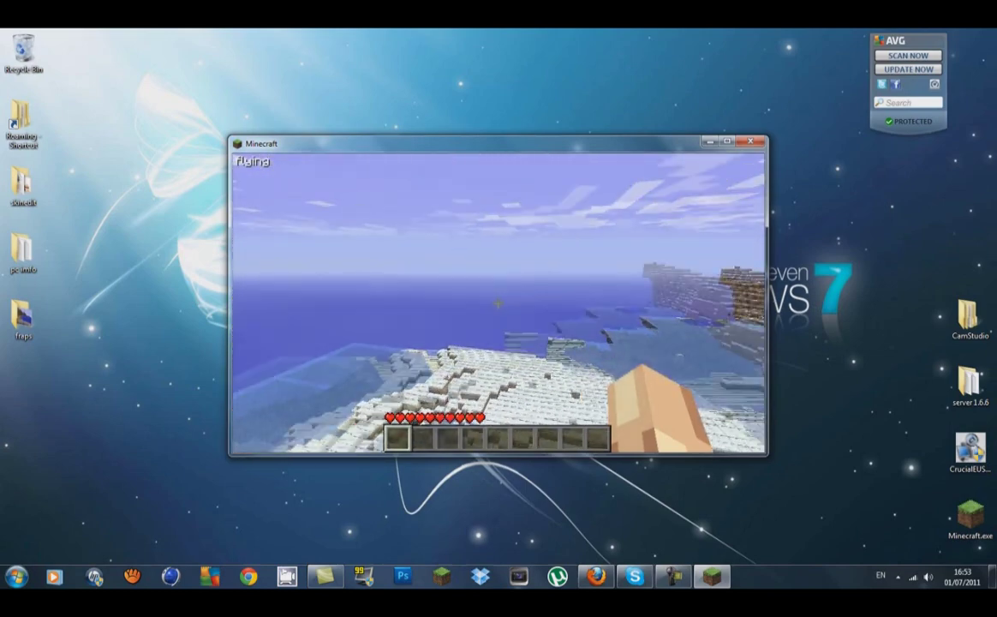
key("shift")
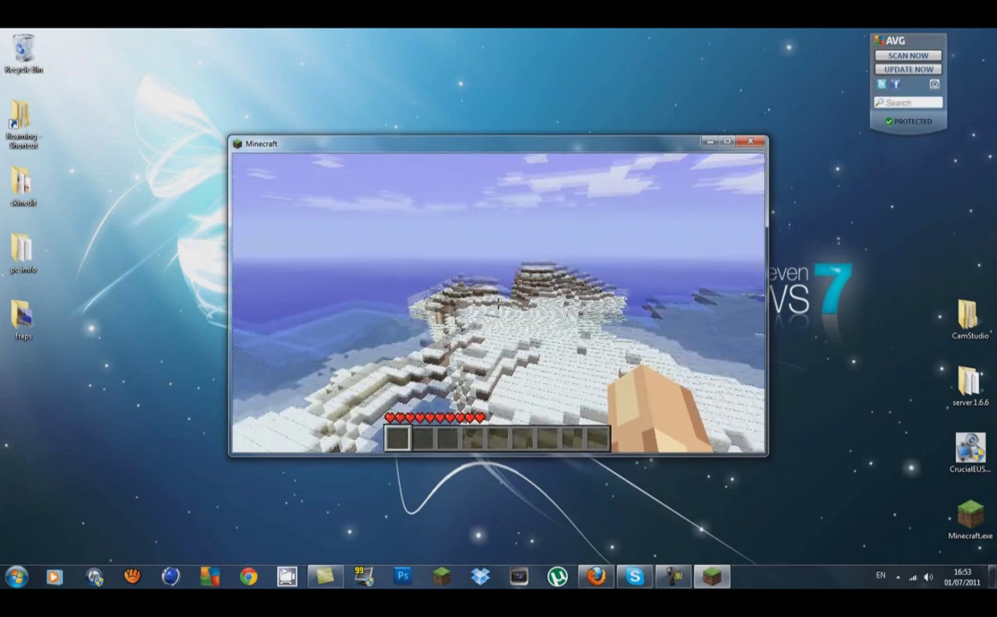
key("w")
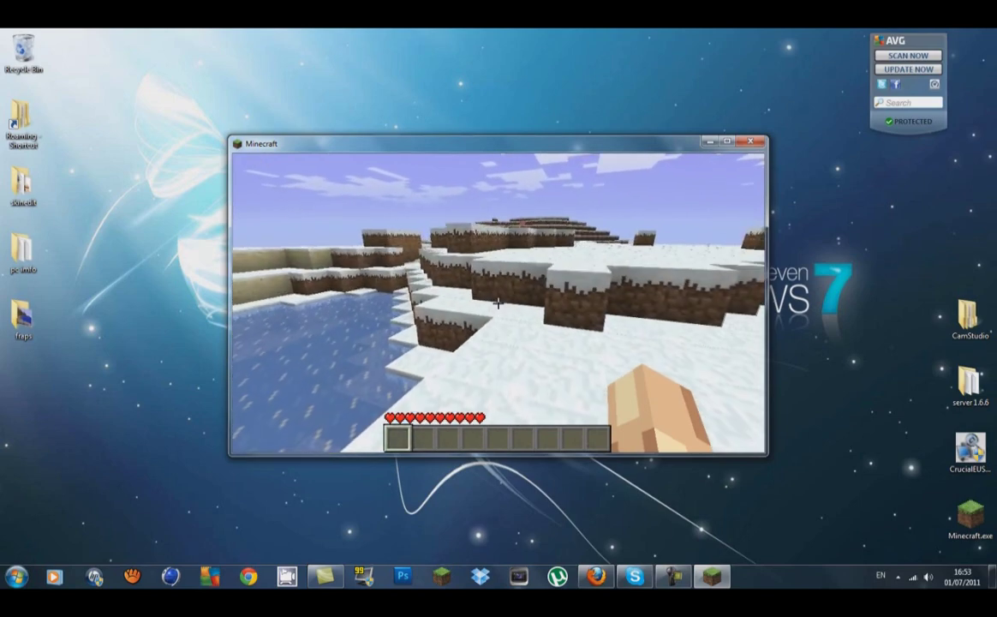
key("w")
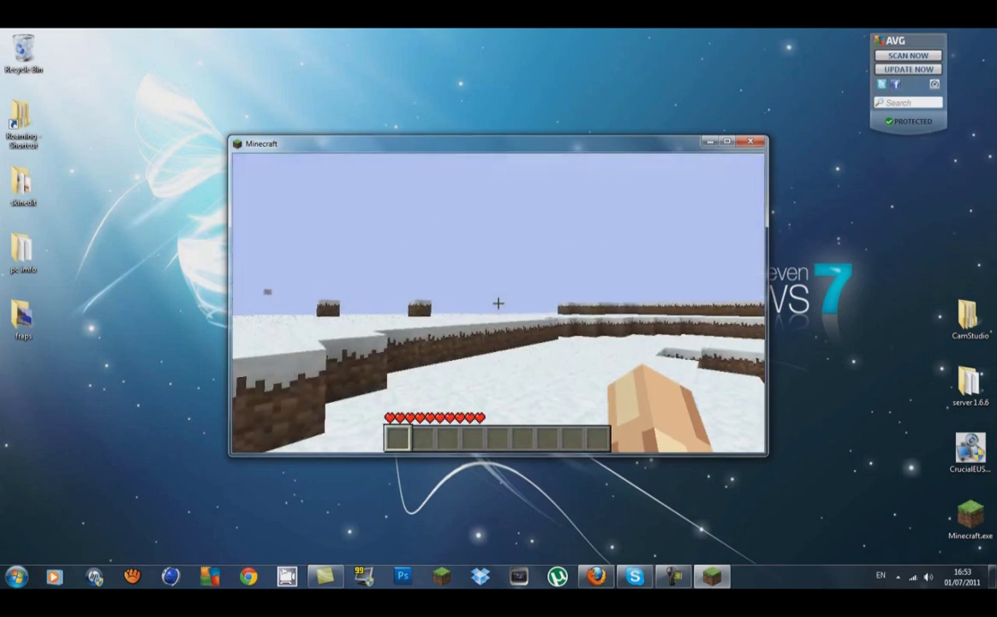
key("space")
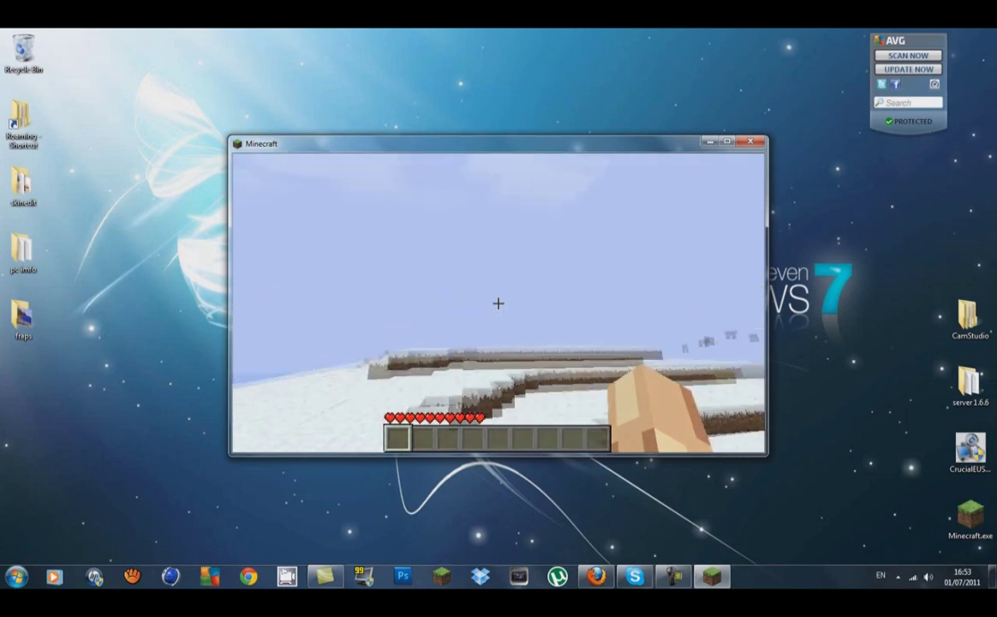
key("w")
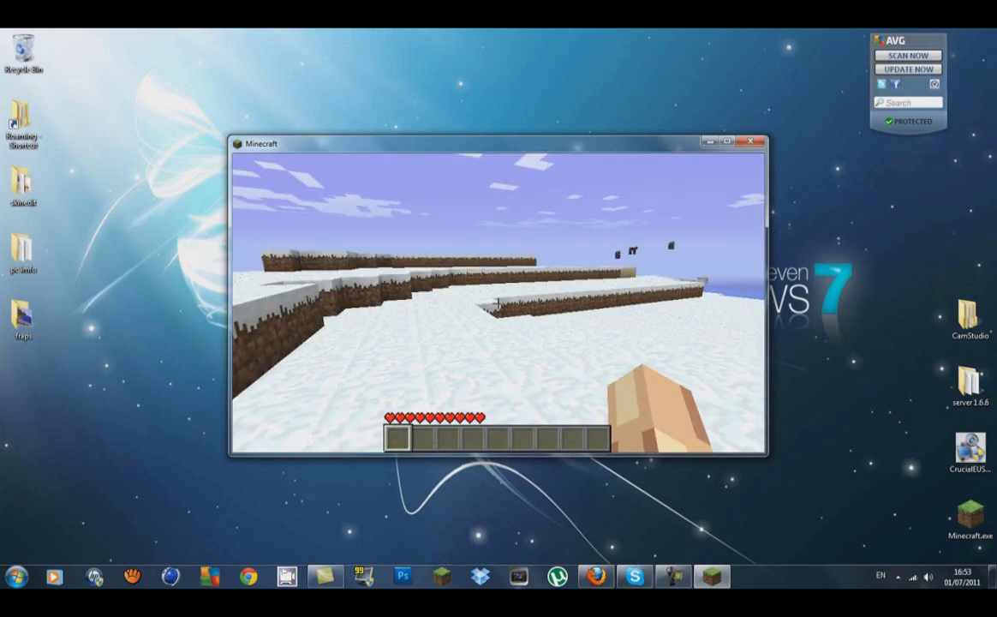
key("w")
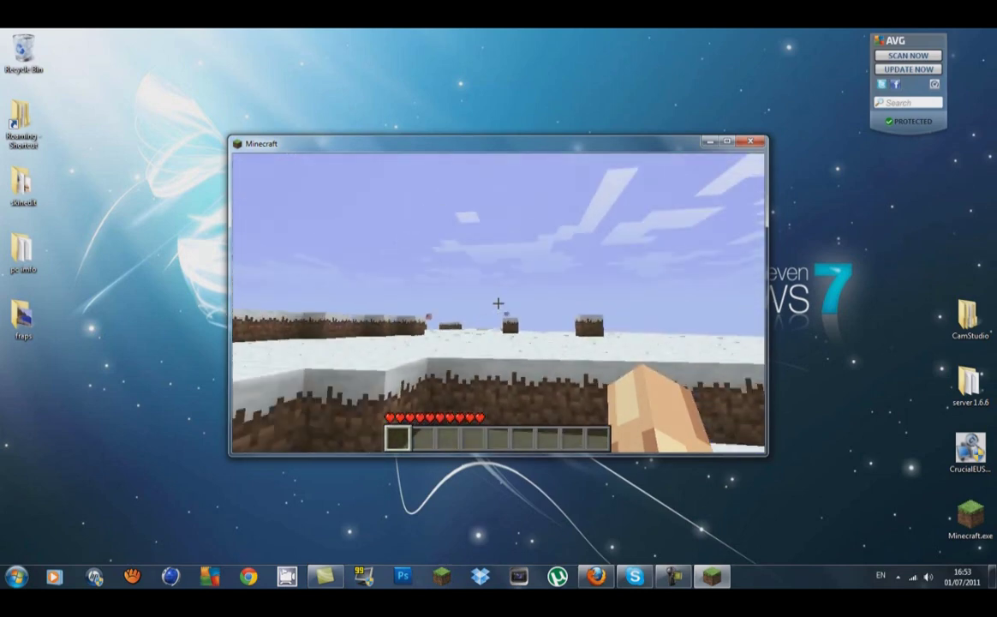
Step: Scroll through the hotbar and break an ice block on the frozen lake
scroll(497, 303, "down", 4)
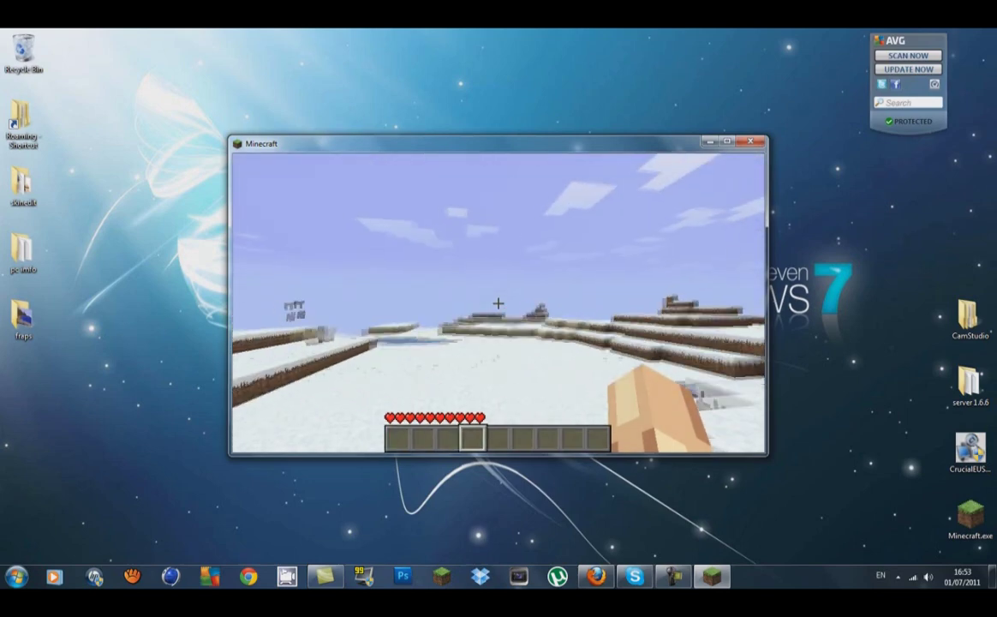
scroll(498, 303, "down", 2)
scroll(498, 303, "down", 1)
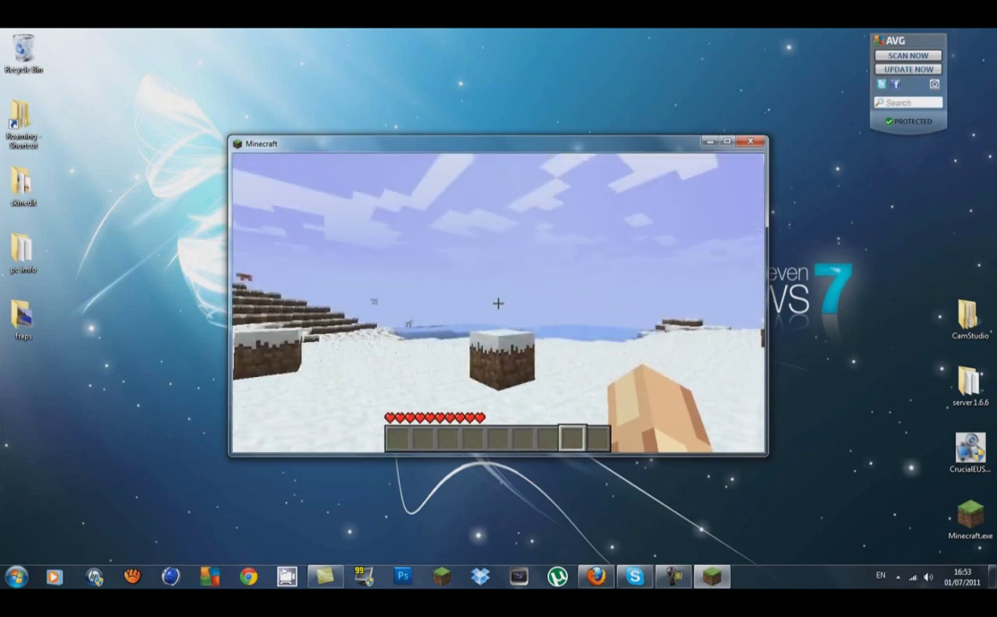
scroll(498, 303, "down", 2)
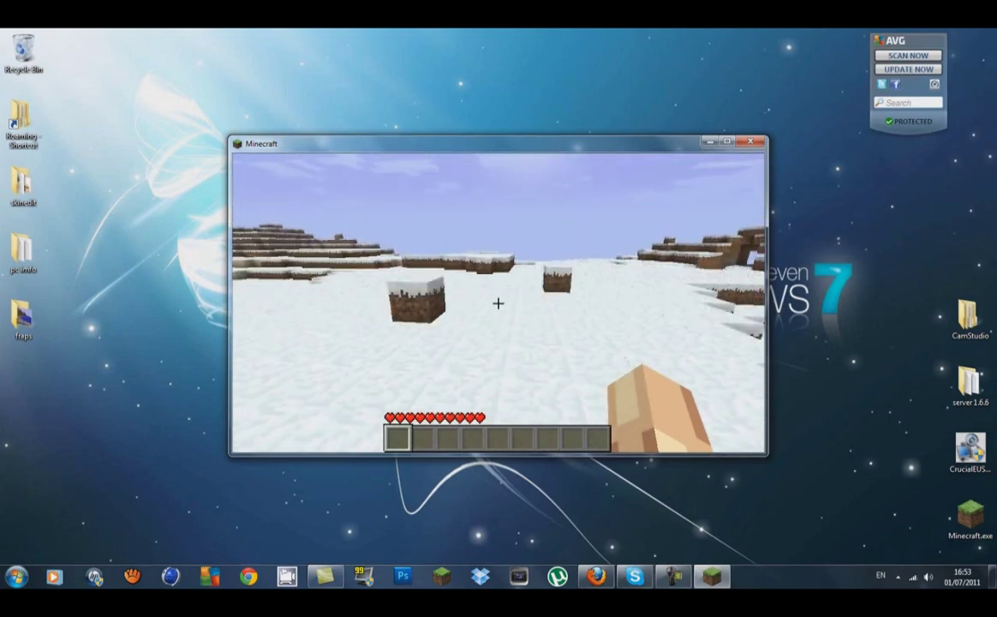
scroll(498, 303, "down", 2)
scroll(498, 303, "down", 1)
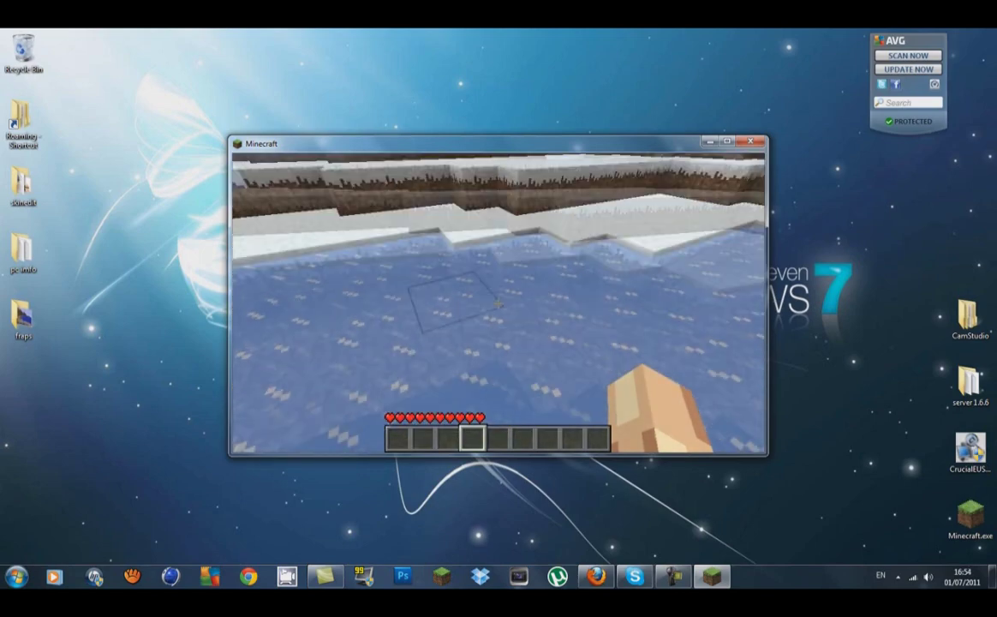
left_click(498, 303)
left_click_drag(498, 303, 498, 303)
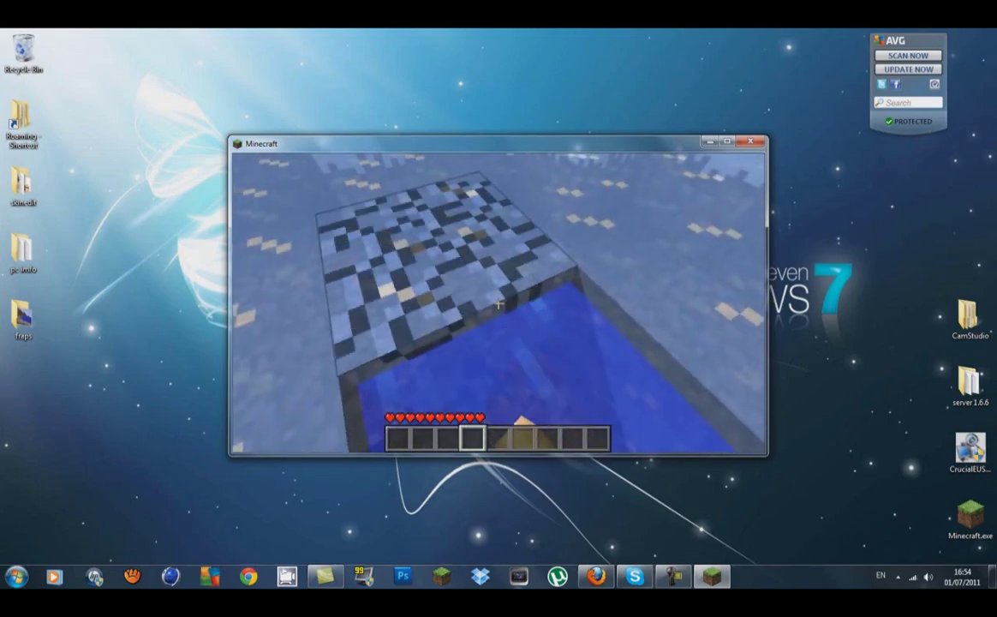